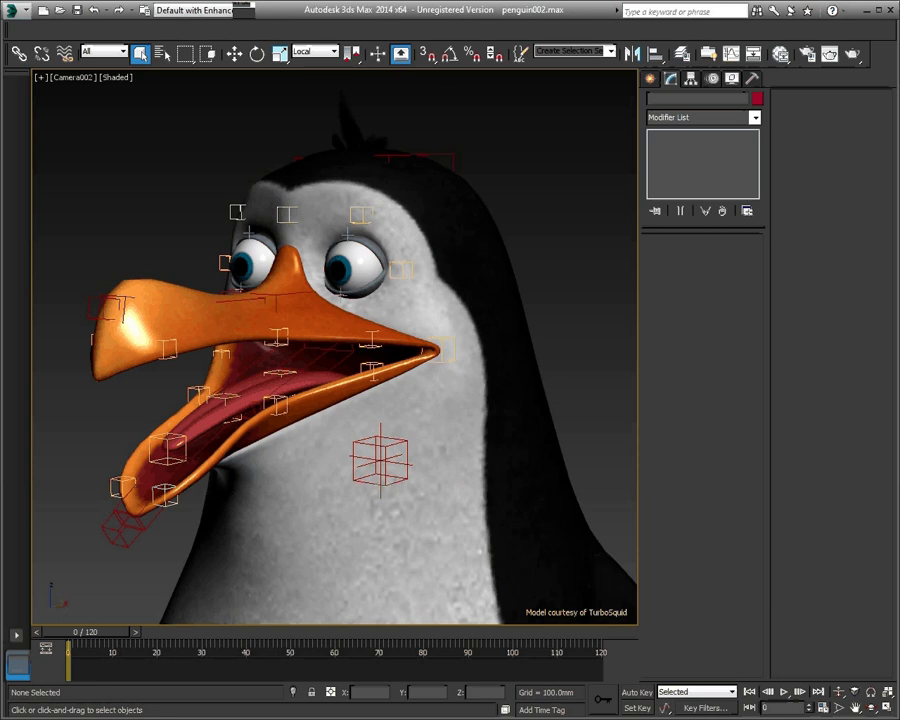
Step: Hide the penguin mesh to examine the bones and point helpers beneath it, and bring the mesh back
click(488, 297)
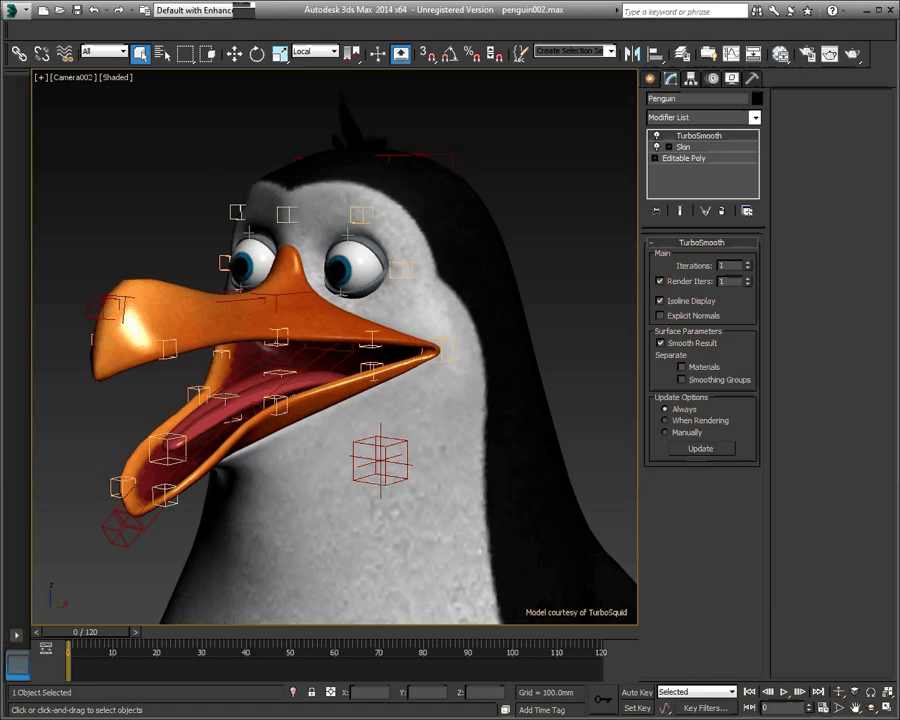
key(Delete)
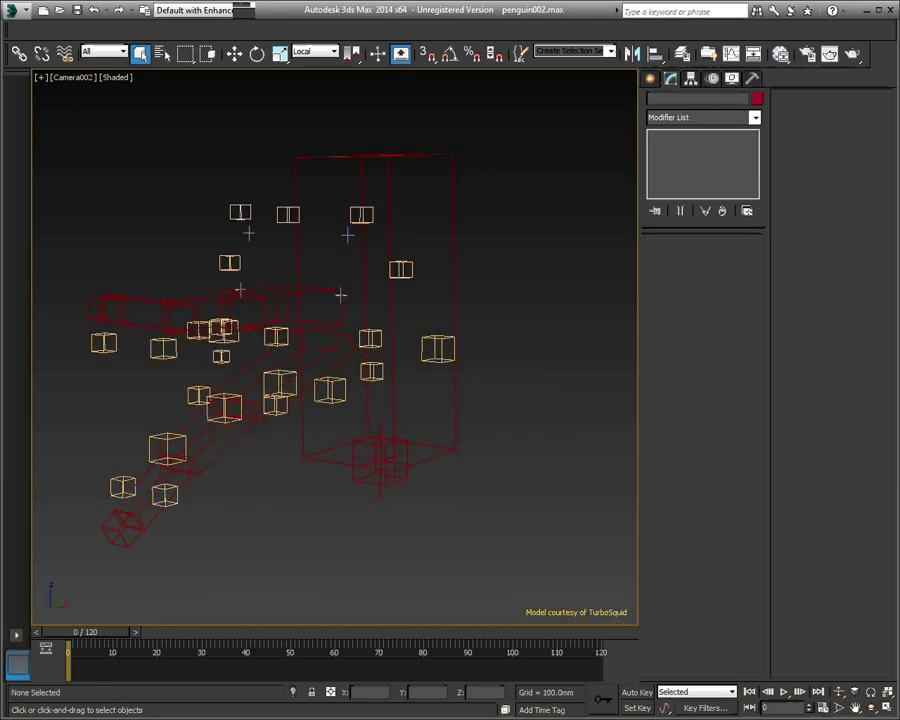
key(ctrl+z)
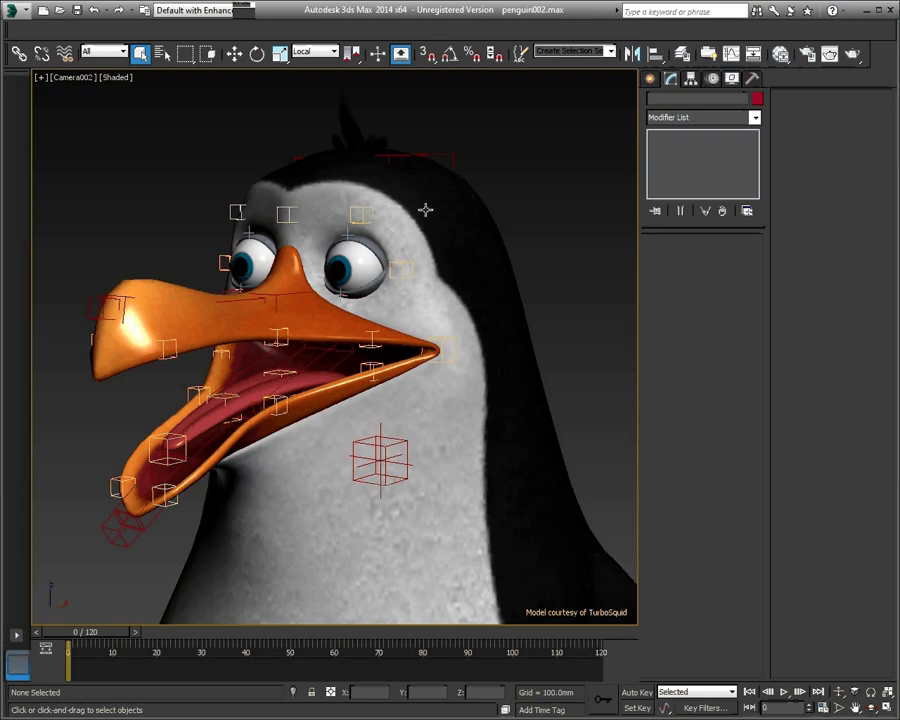
Step: Add a Pose-O-Matic modifier to the penguin mesh, between its Skin and TurboSmooth modifiers
click(474, 226)
click(709, 147)
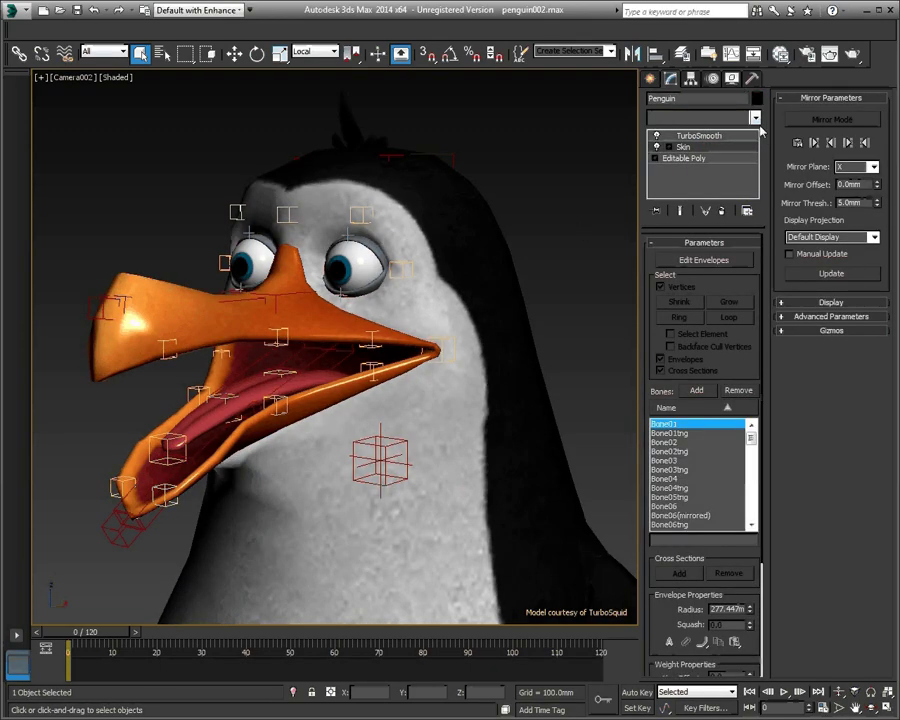
click(755, 117)
drag(752, 135, 752, 471)
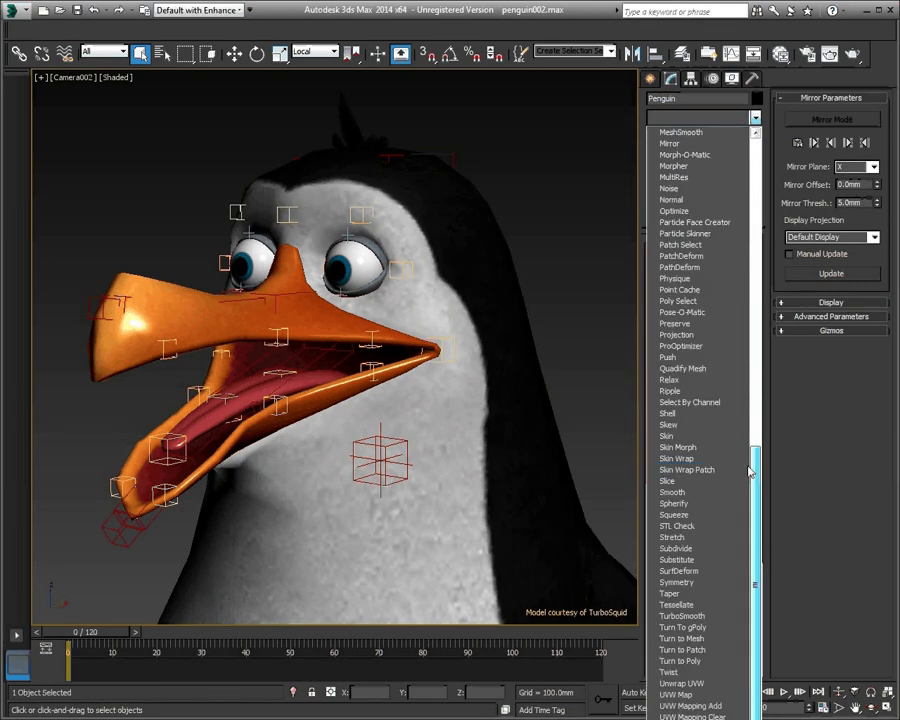
click(716, 318)
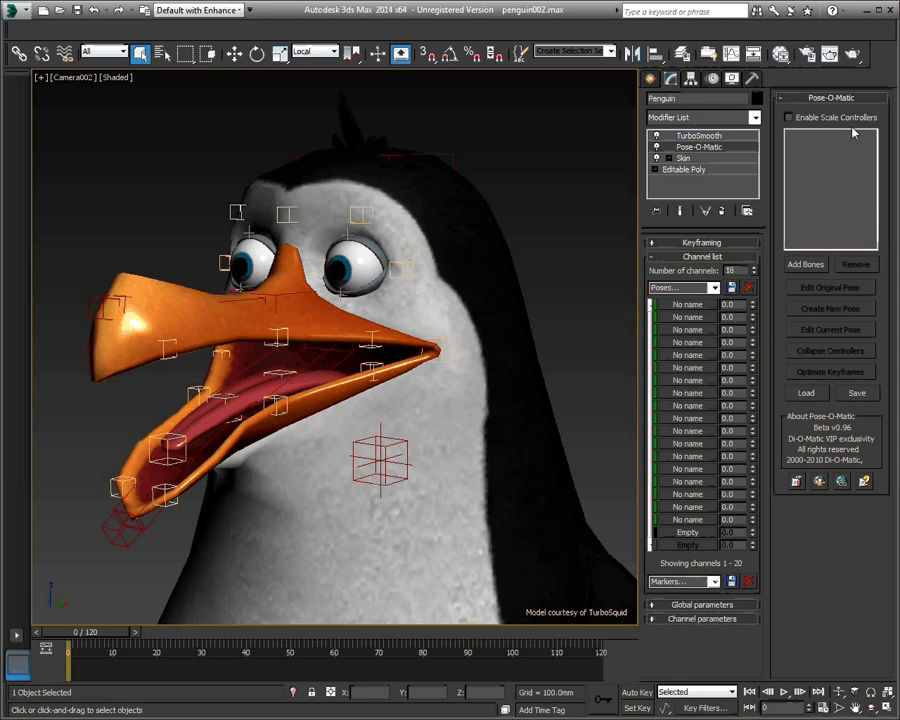
Step: Enable scale controllers in Pose-O-Matic and add the bones of the FacialBones selection set
click(822, 118)
click(805, 264)
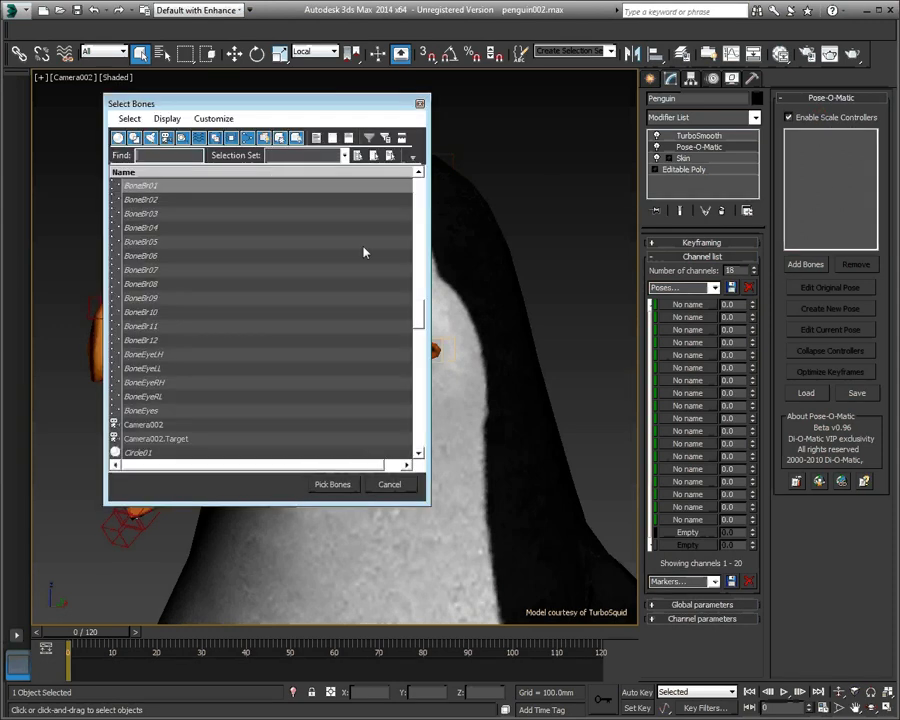
click(344, 156)
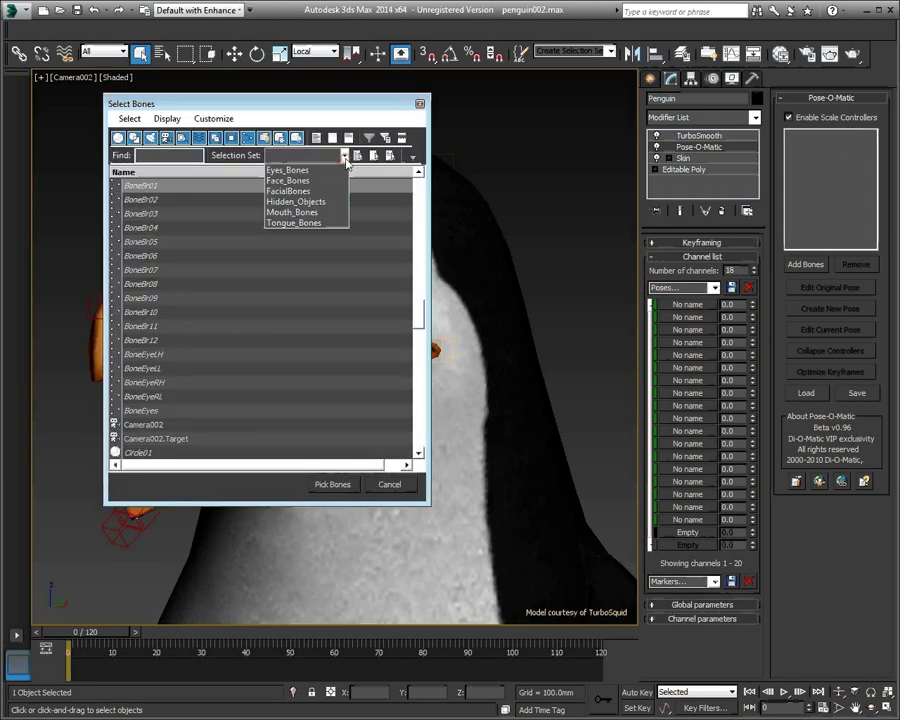
click(300, 191)
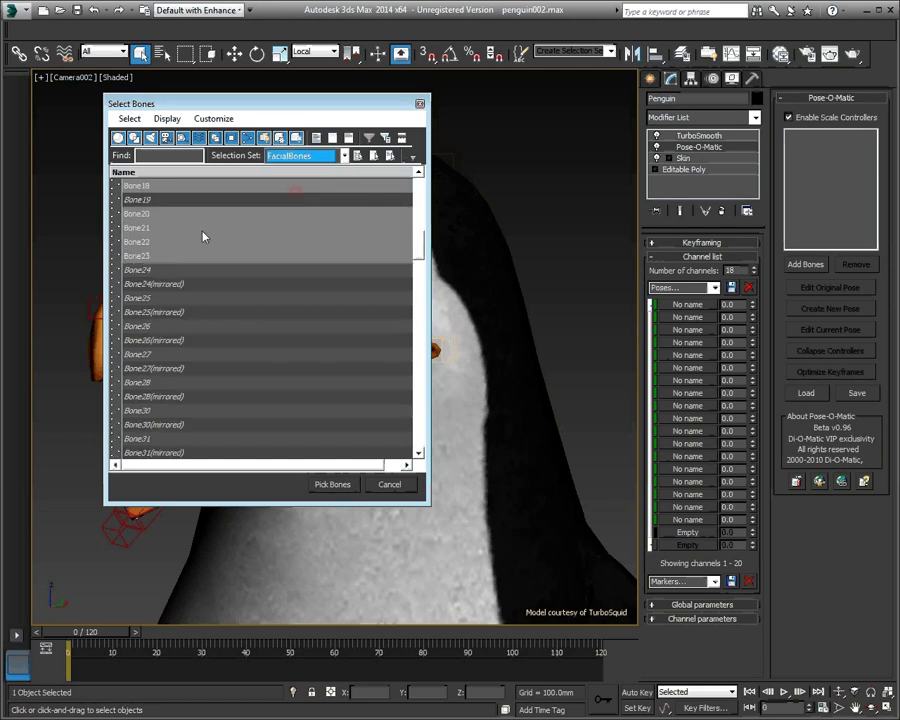
click(333, 484)
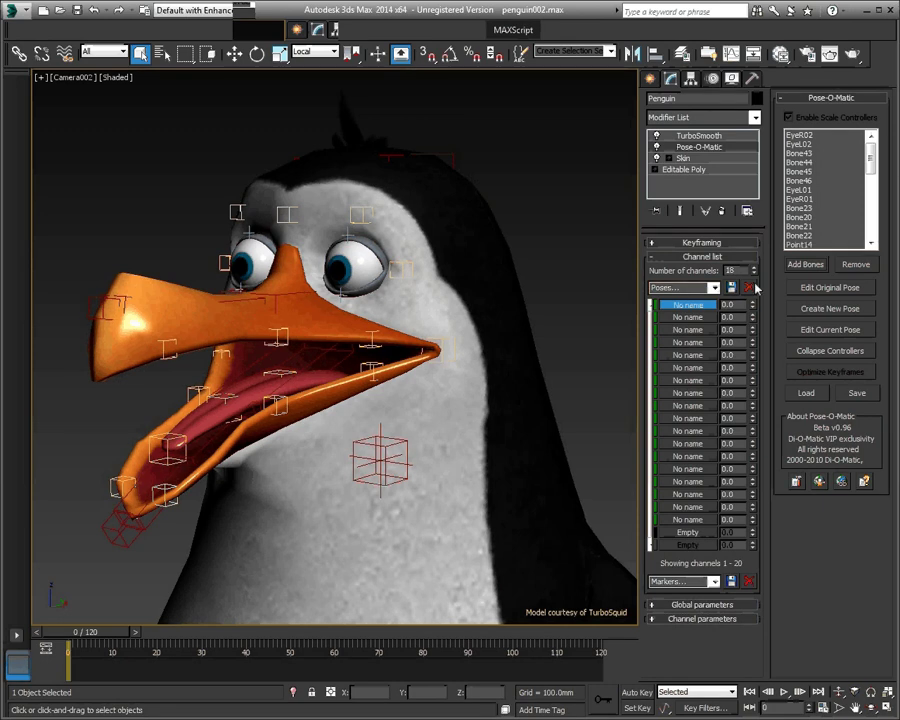
Step: Redefine the original pose with the beak closed by rotating the lower jaw bone up about 24 degrees, and finish editing it
click(827, 287)
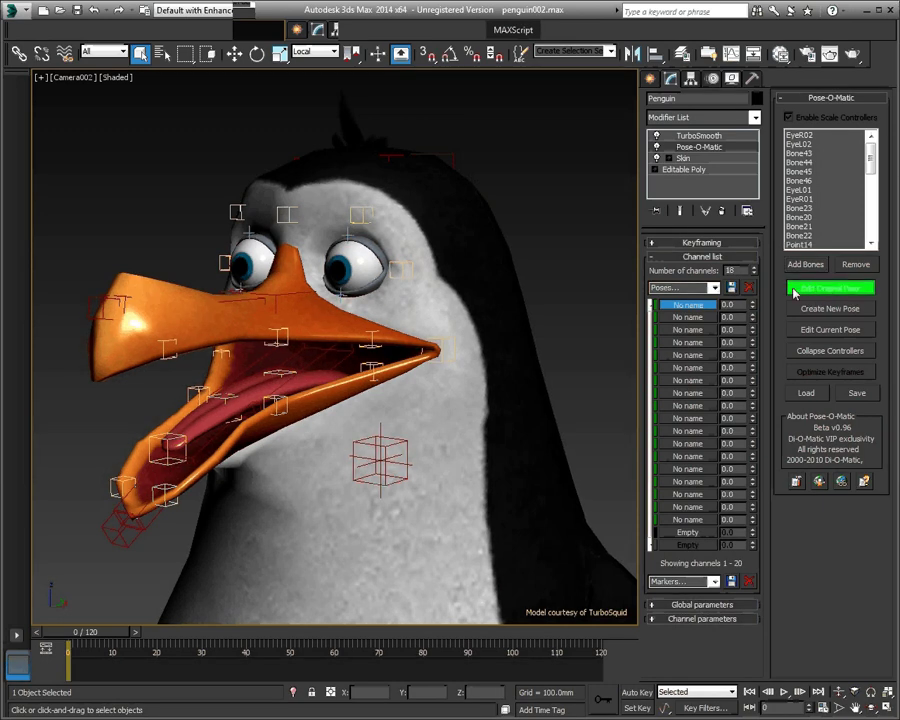
click(325, 352)
key(e)
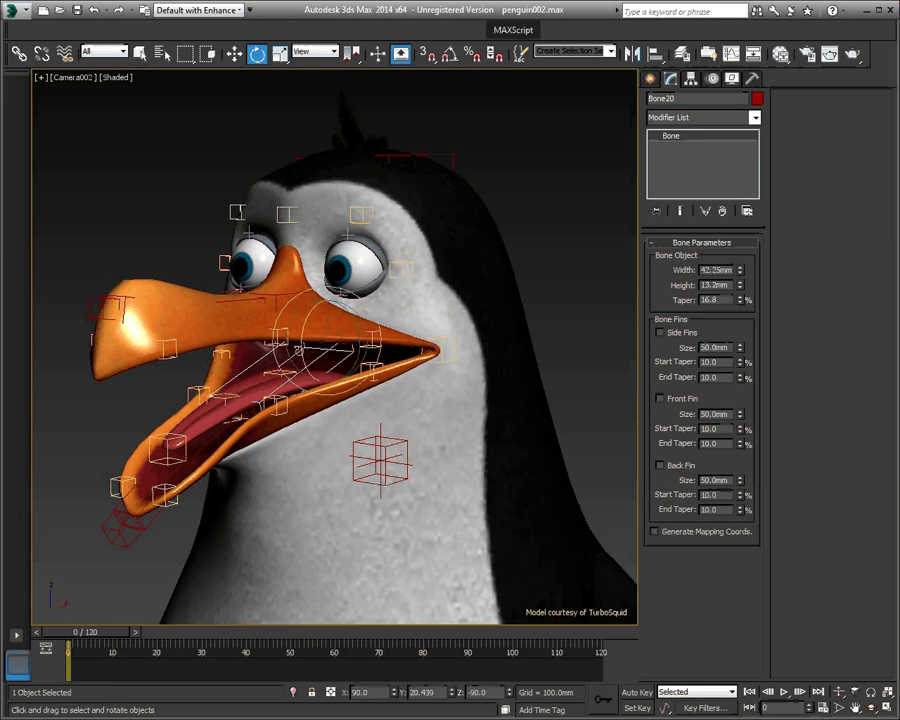
drag(297, 348, 300, 315)
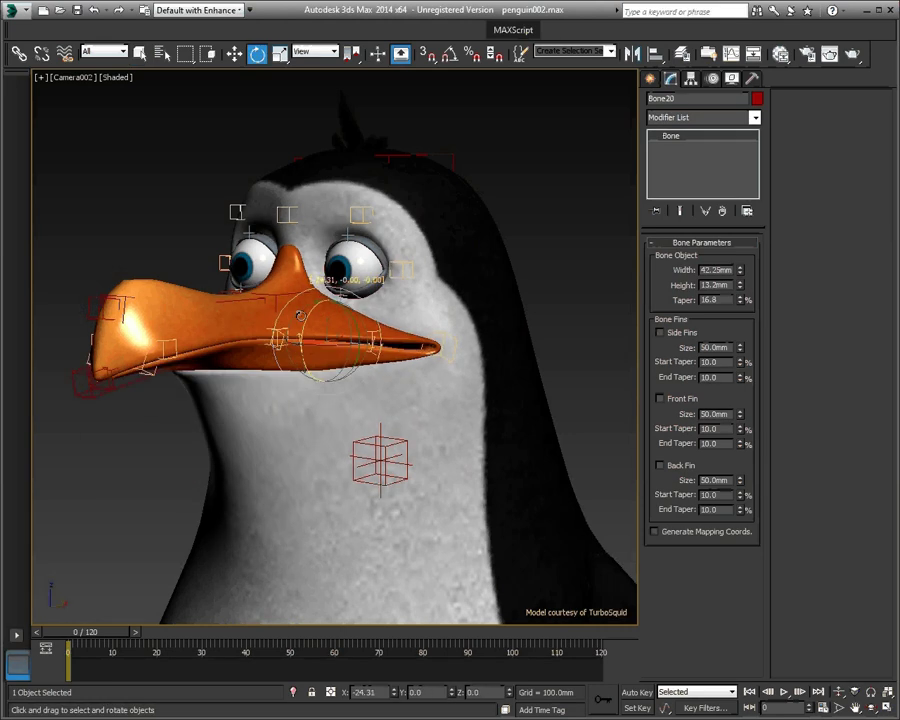
click(460, 303)
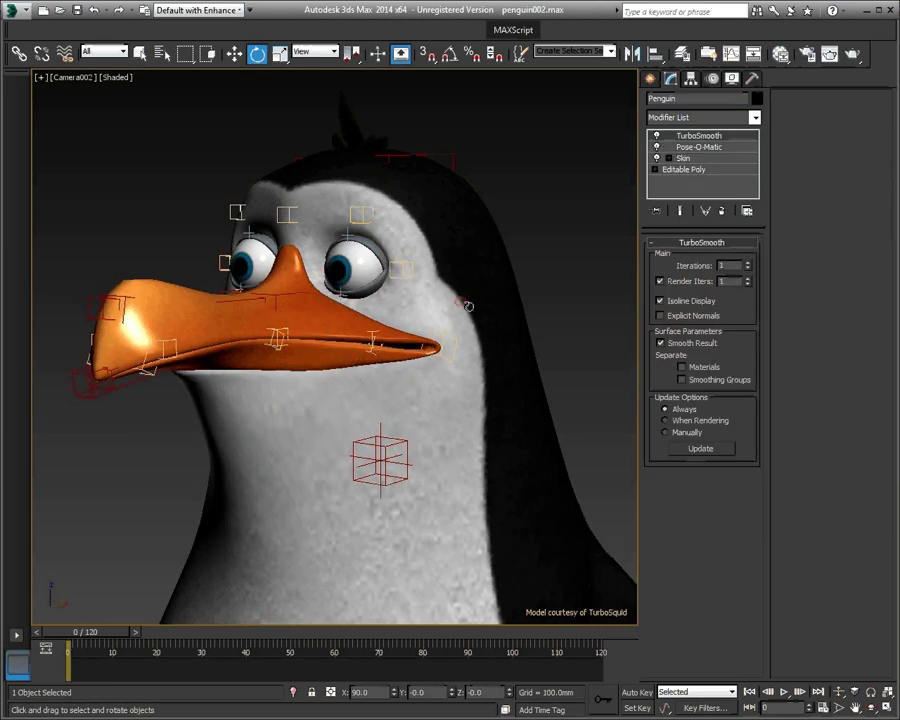
click(722, 147)
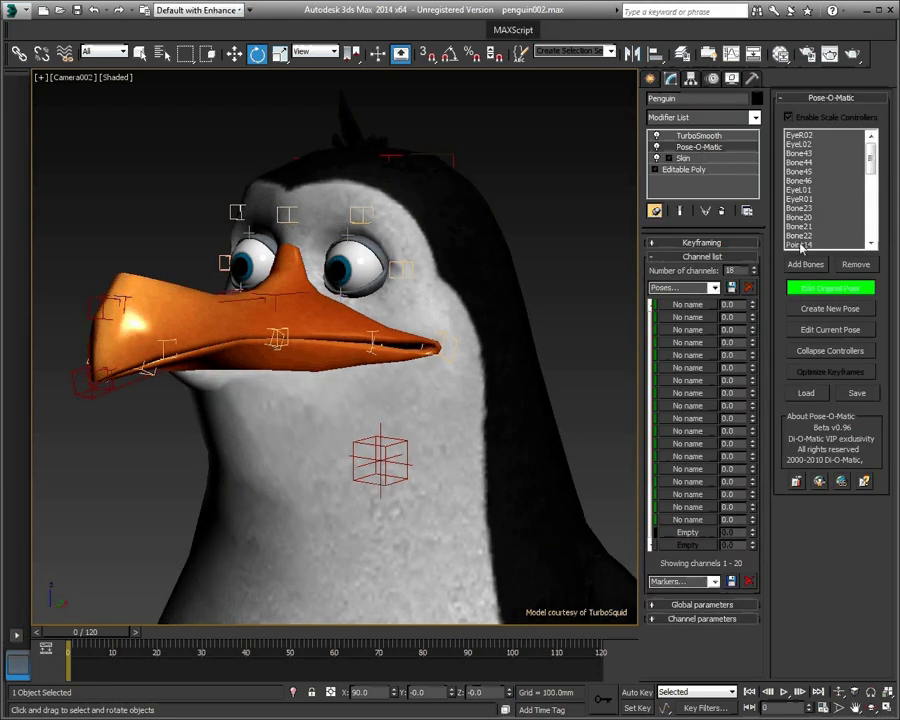
click(829, 290)
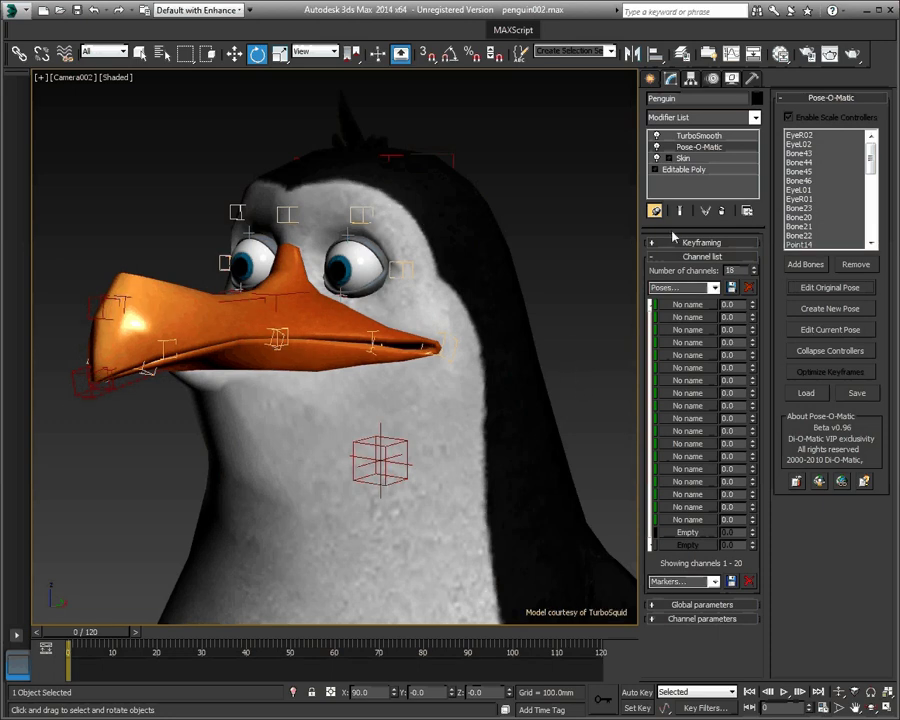
Step: Create a new pose named A in the first Pose-O-Matic channel
click(801, 310)
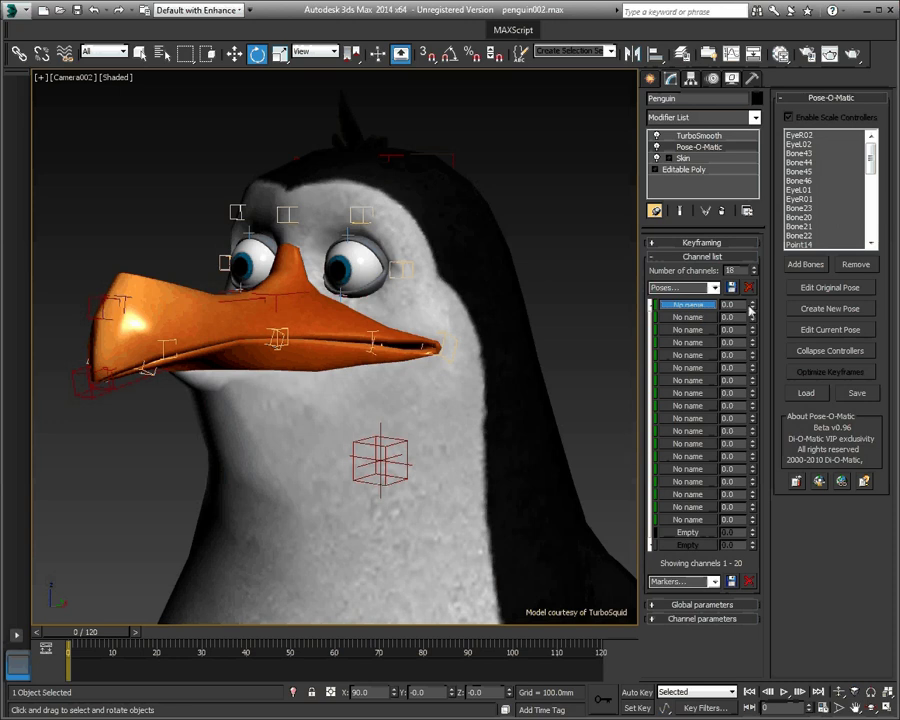
click(800, 308)
text(A)
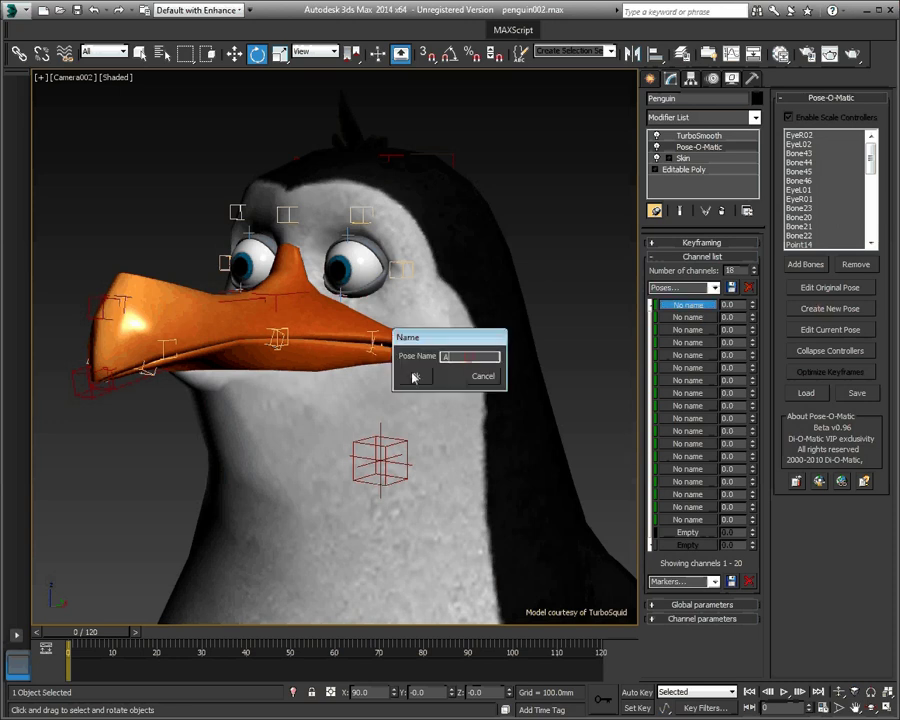
click(414, 376)
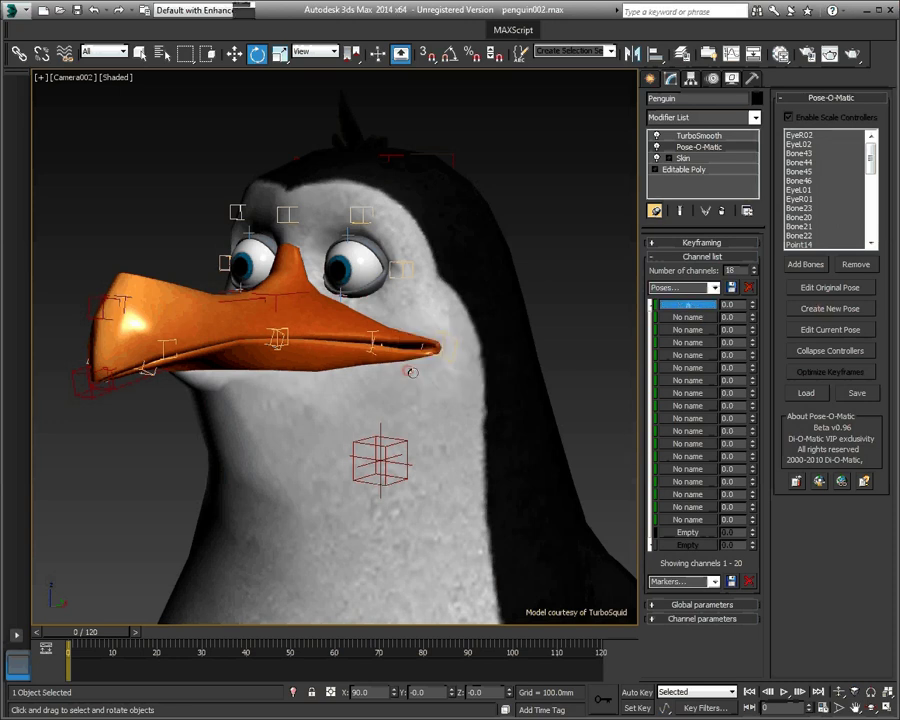
Step: Put pose A in edit mode and rotate the lower jaw bone down to open the beak wide
click(872, 329)
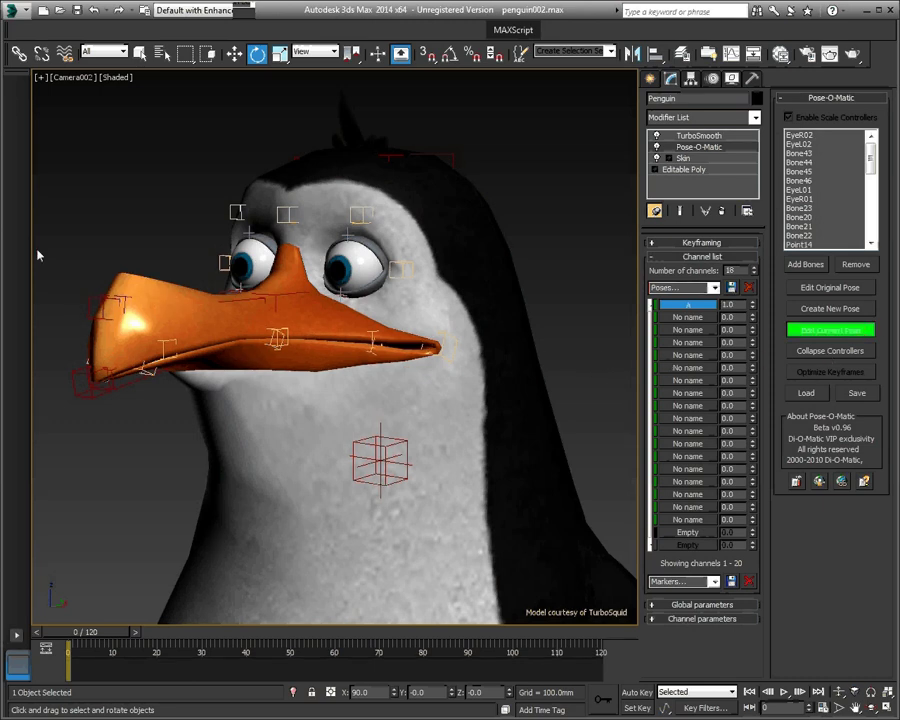
key(shift+g)
click(318, 344)
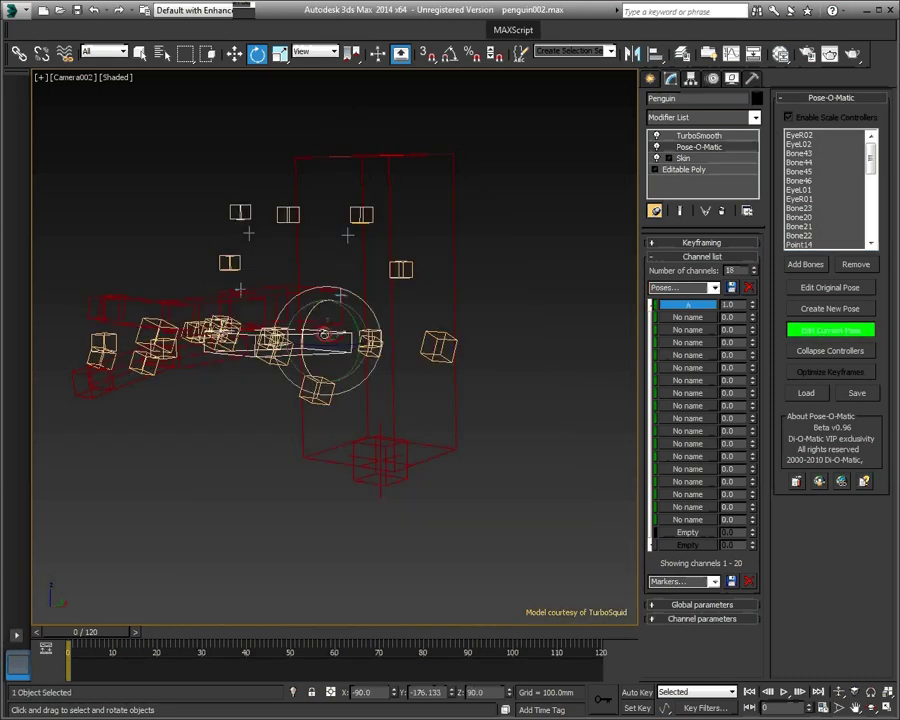
drag(318, 344, 304, 353)
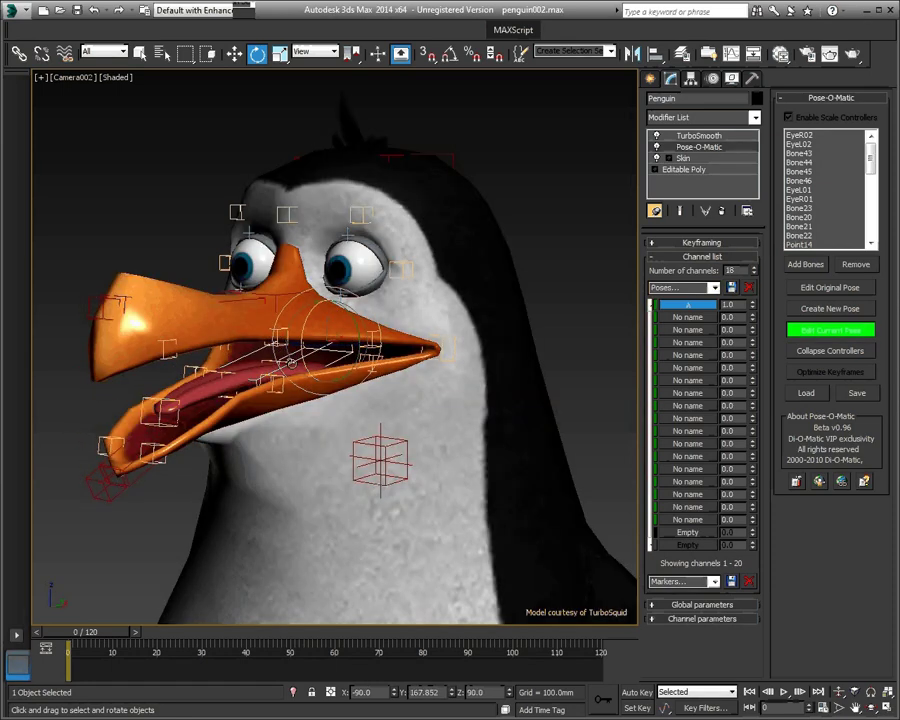
mouse_move(303, 349)
mouse_down()
mouse_move(307, 364)
mouse_move(304, 357)
mouse_up()
Step: Reposition the tongue tip and mid-tongue point helpers slightly back inside the open beak for pose A
click(268, 367)
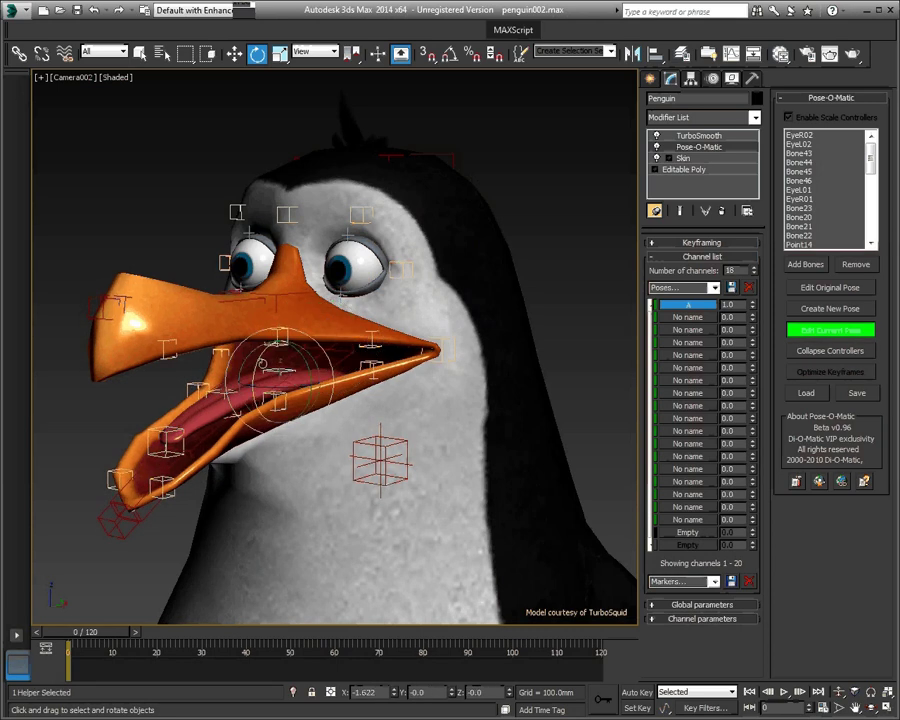
key(w)
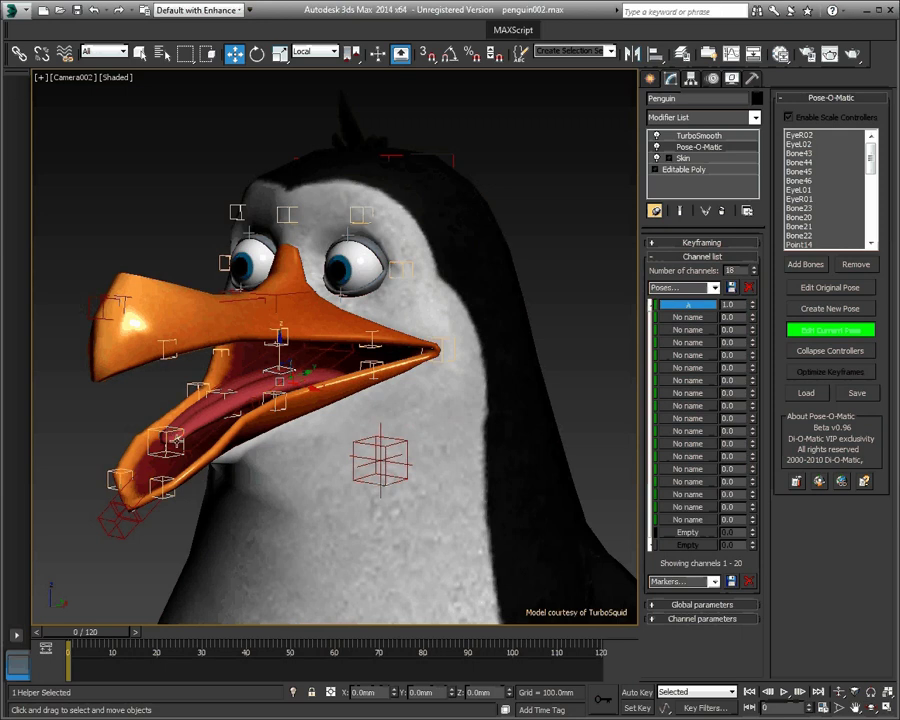
click(176, 440)
drag(182, 422, 201, 429)
click(223, 391)
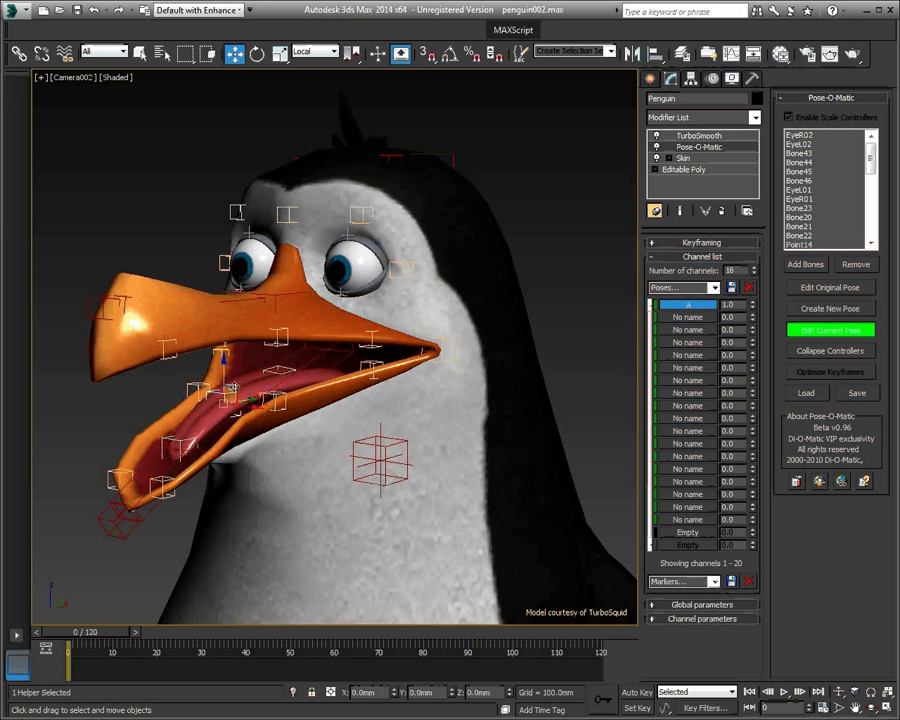
drag(235, 380, 240, 387)
Step: Narrow the mouth of pose A from the front by moving both beak-corner helpers slightly inward
key(p)
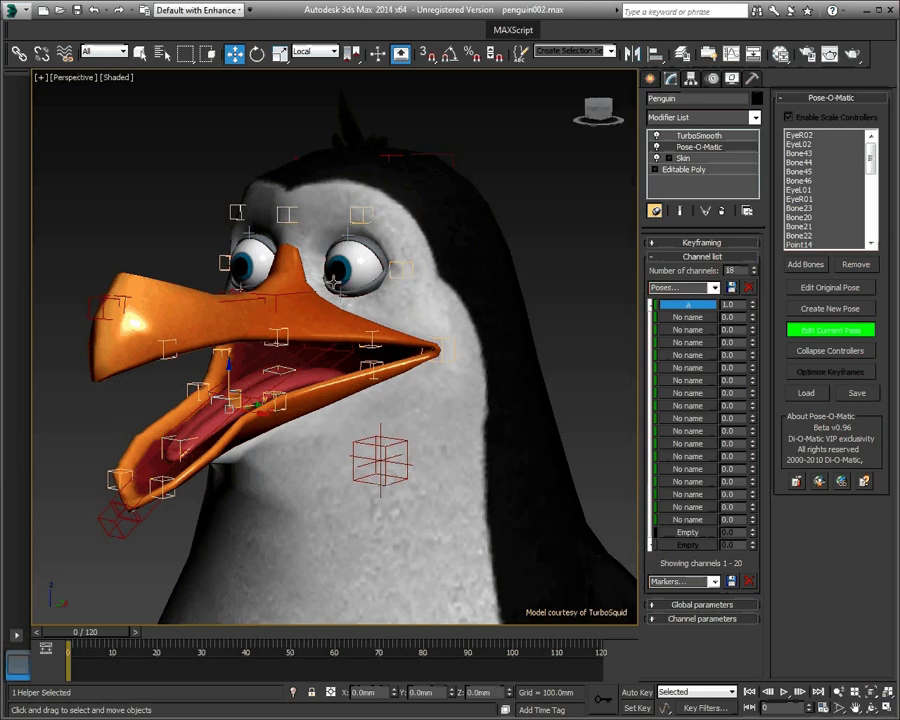
alt+middle_drag(326, 286, 463, 309)
click(458, 328)
drag(440, 336, 423, 338)
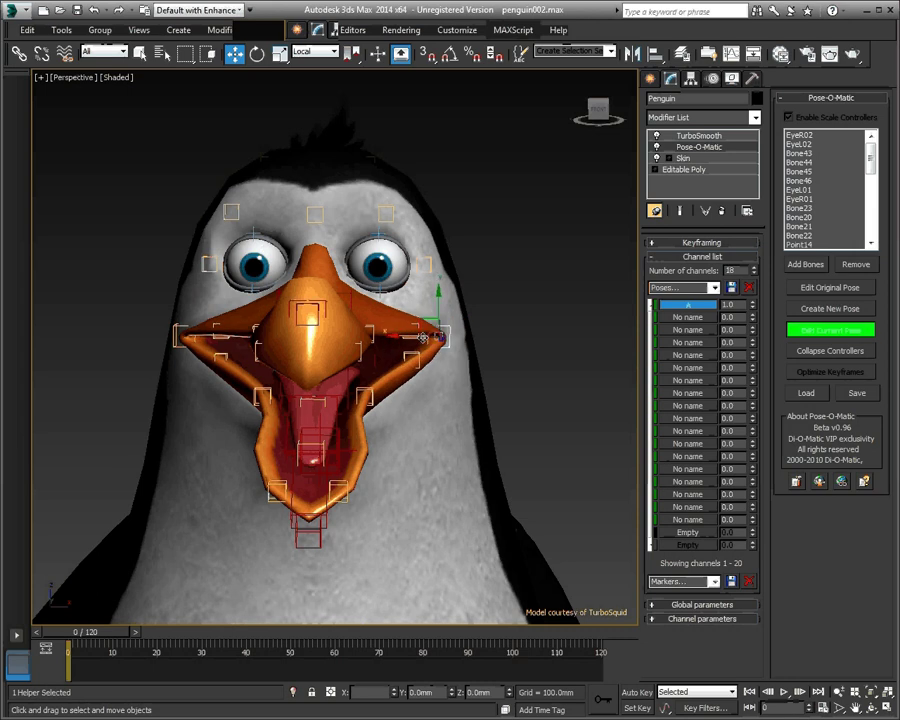
click(183, 335)
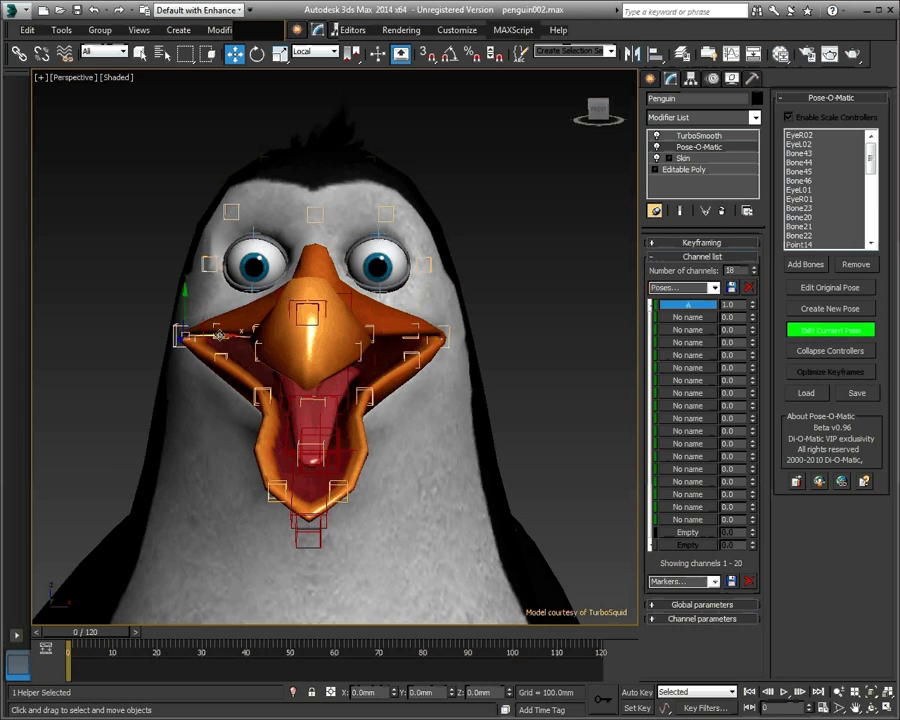
drag(216, 336, 227, 336)
Step: Finish editing pose A from the camera view and preview it by varying its channel value
key(c)
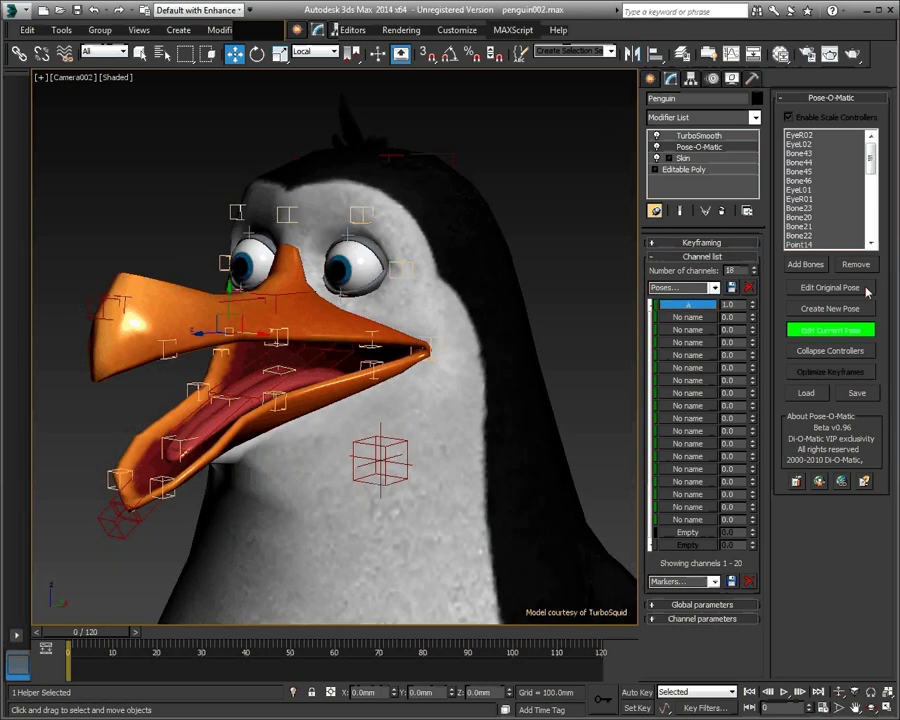
click(838, 331)
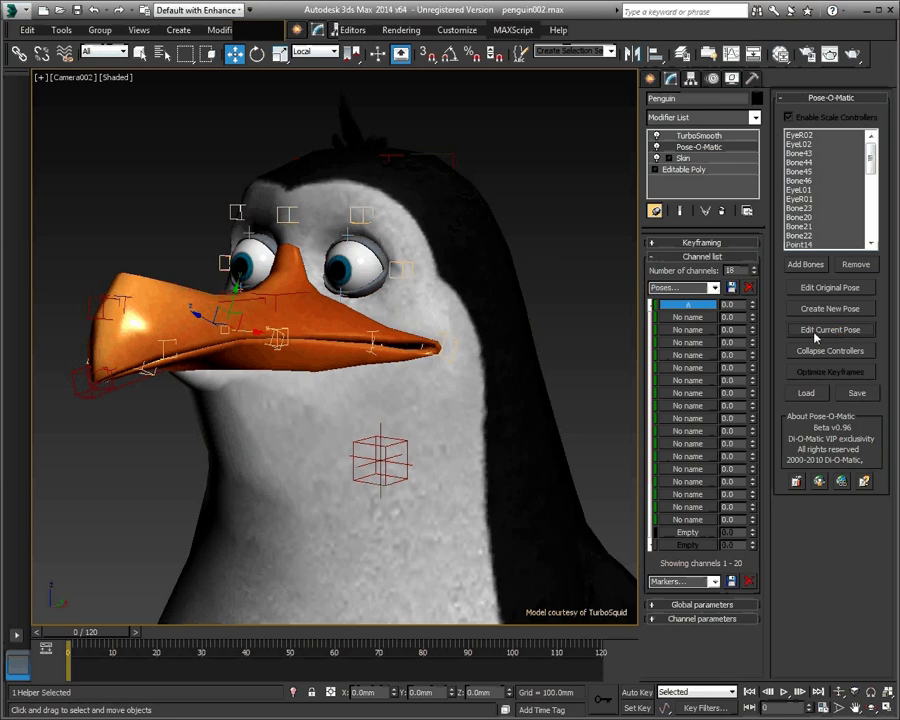
drag(753, 307, 739, 347)
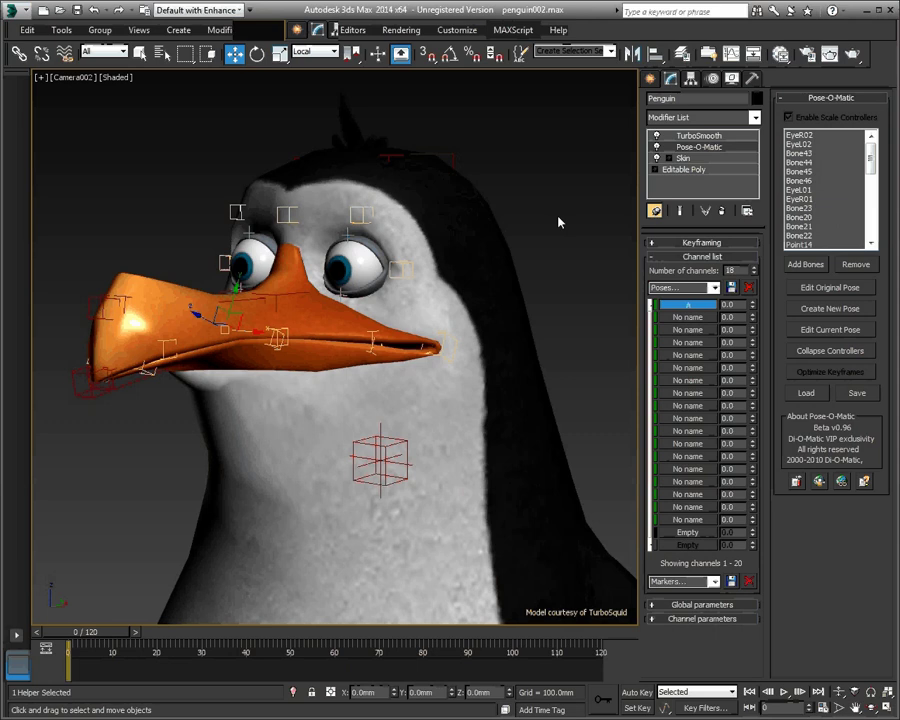
Step: Create a new pose named U in the second Pose-O-Matic channel
double_click(680, 318)
click(816, 308)
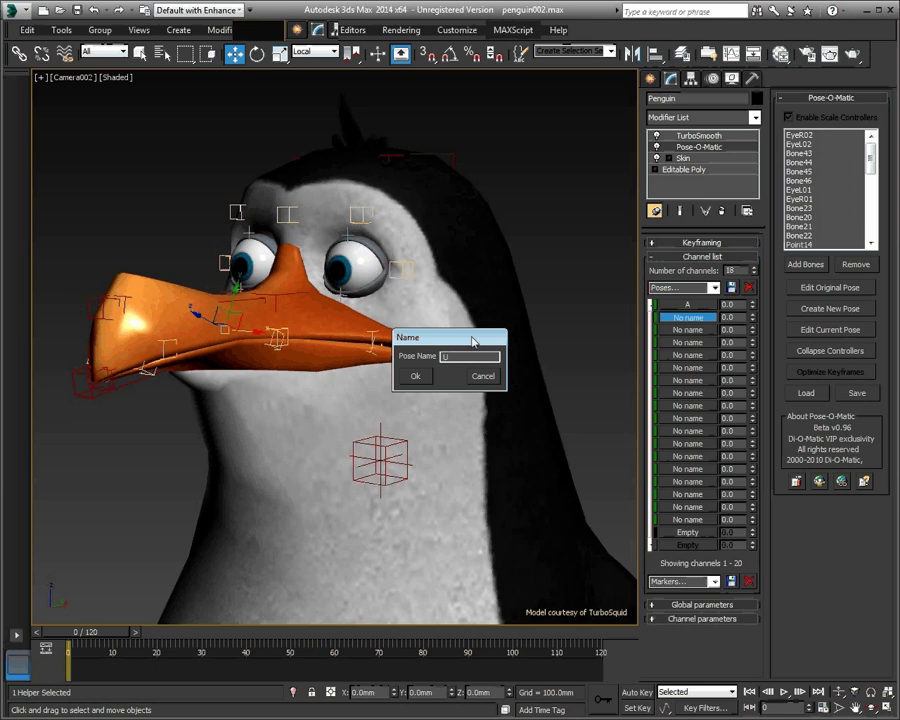
key(Return)
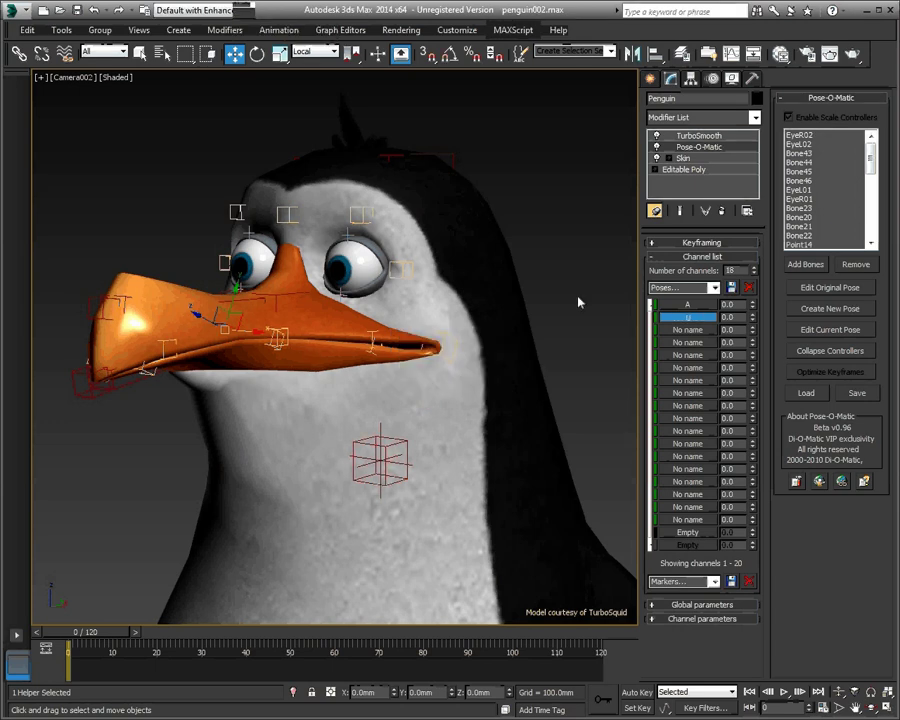
Step: Begin editing pose U and part the beak tip by rotating the upper tip bone upward and the lower tip bone downward
click(826, 332)
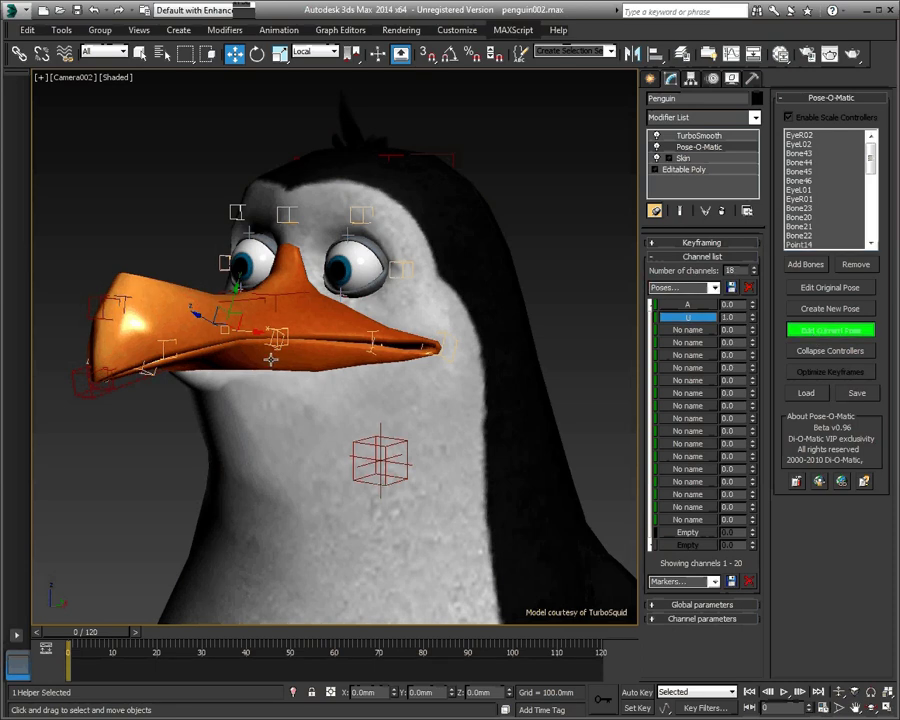
key(shift+g)
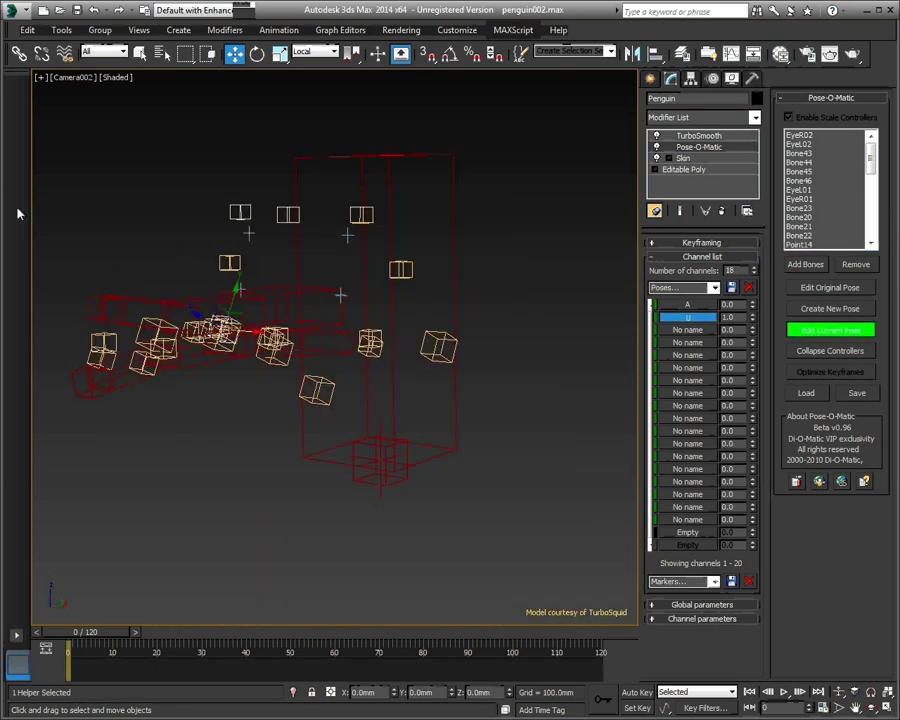
click(143, 307)
key(e)
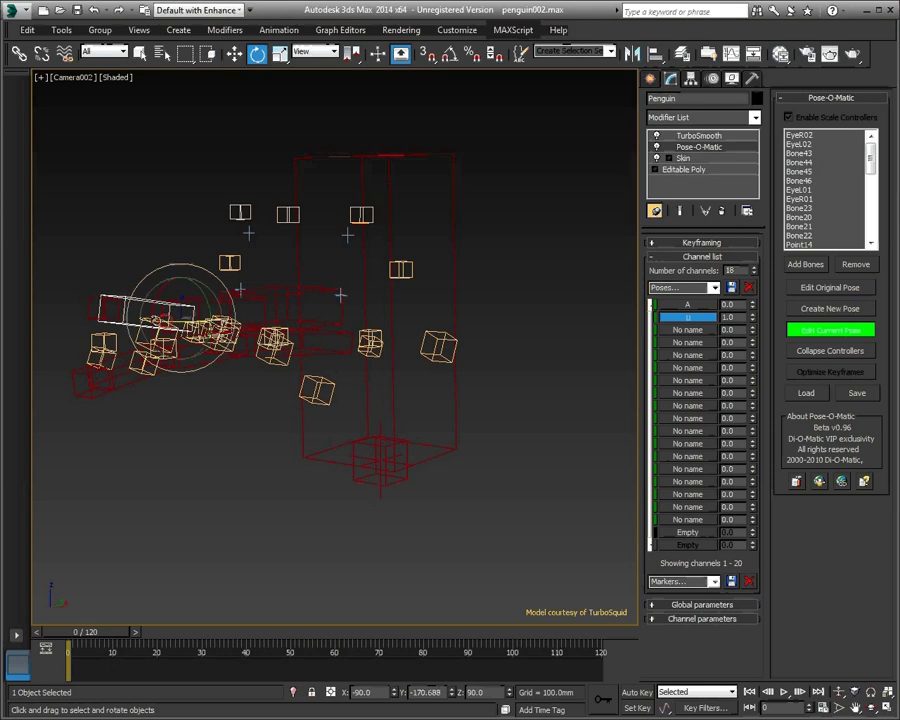
drag(153, 303, 166, 279)
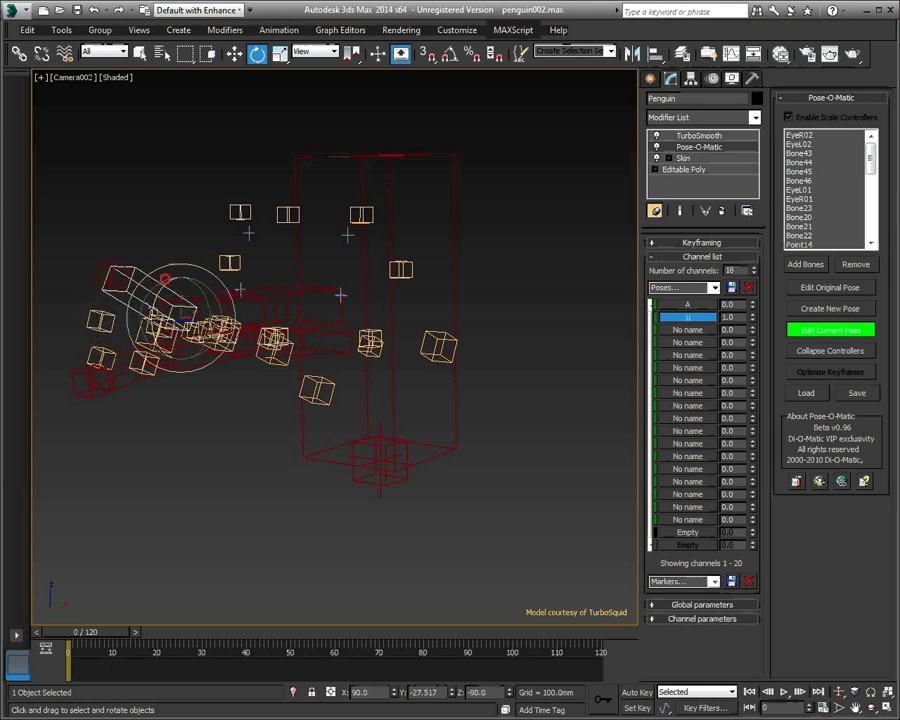
click(124, 382)
click(127, 379)
drag(131, 352, 139, 383)
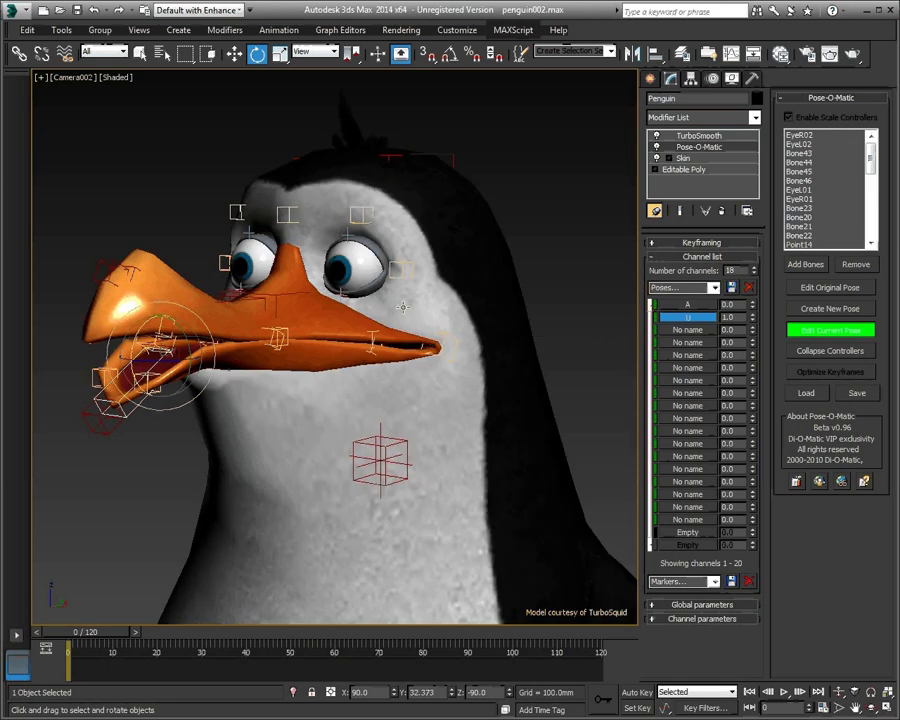
Step: Narrow the mouth of pose U from the front by moving both beak-corner helpers inward about 12 mm
key(p)
alt+middle_drag(456, 204, 416, 296)
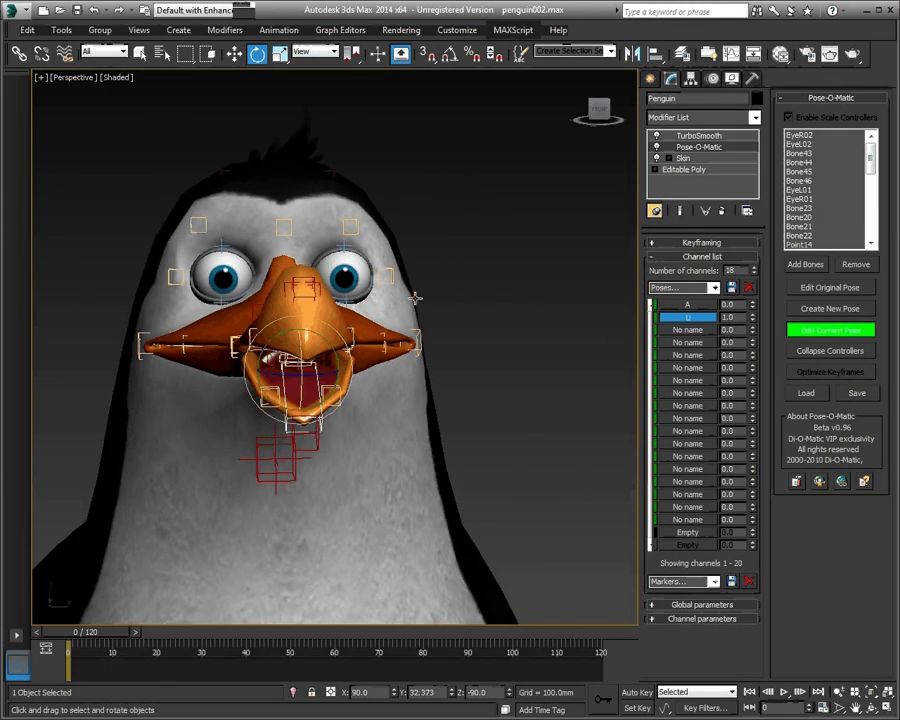
click(413, 338)
key(w)
alt+middle_drag(454, 338, 446, 348)
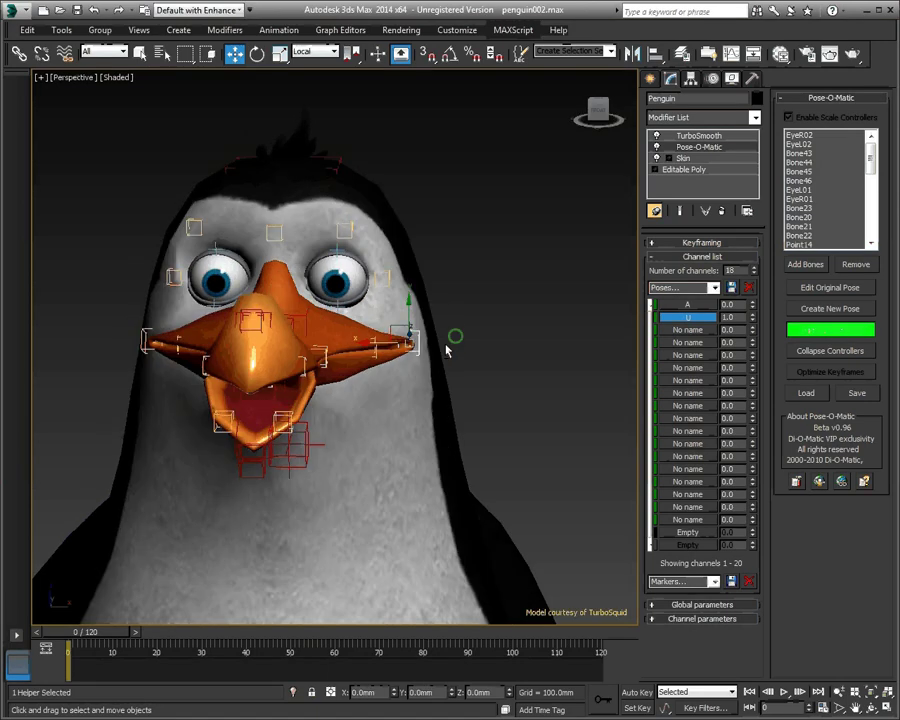
drag(382, 341, 360, 341)
alt+middle_drag(176, 334, 195, 334)
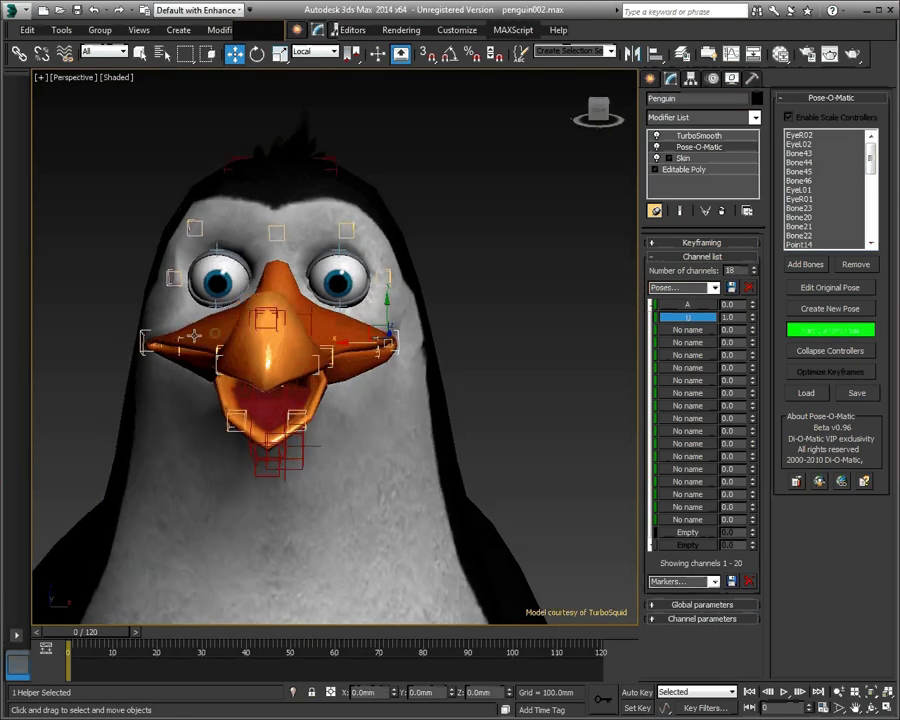
click(147, 339)
drag(185, 344, 200, 344)
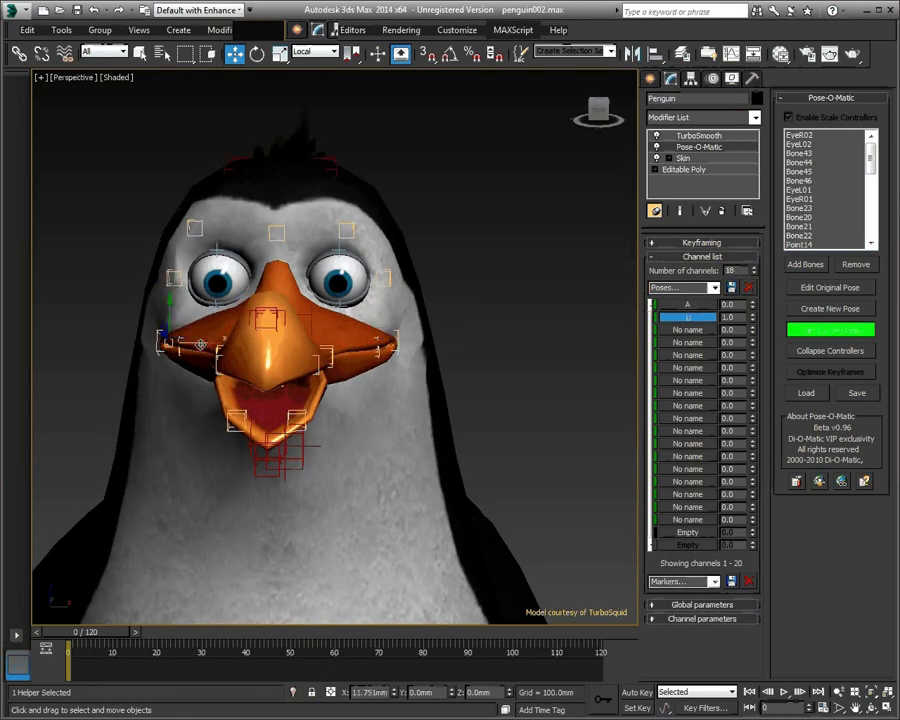
alt+middle_drag(340, 317, 462, 314)
Step: Rotate the upper beak's tip bone slightly further upward from the camera view and finish editing pose U
key(c)
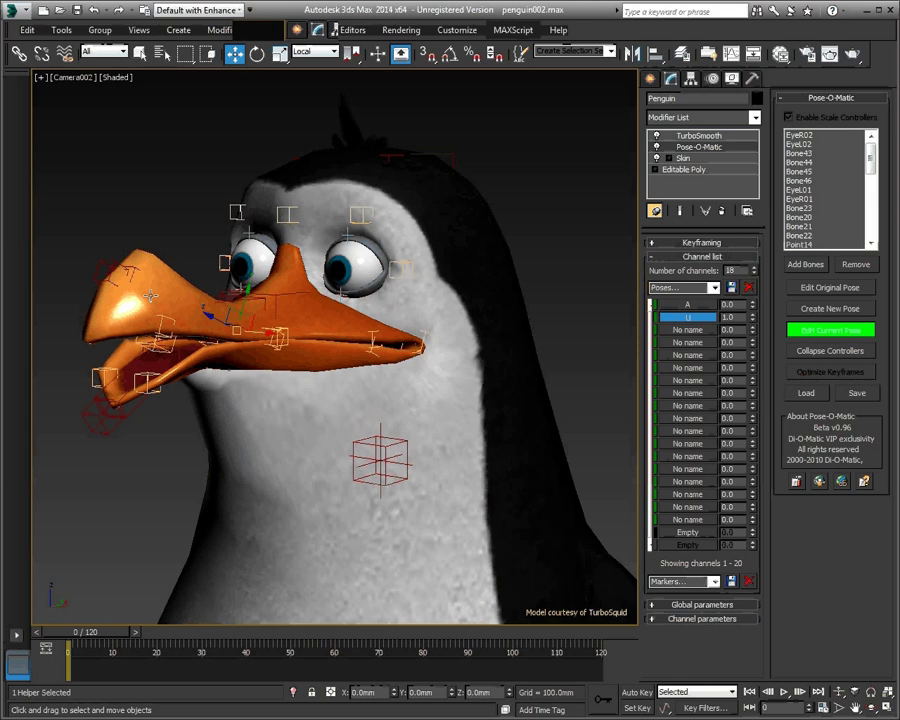
key(F3)
click(149, 285)
key(F3)
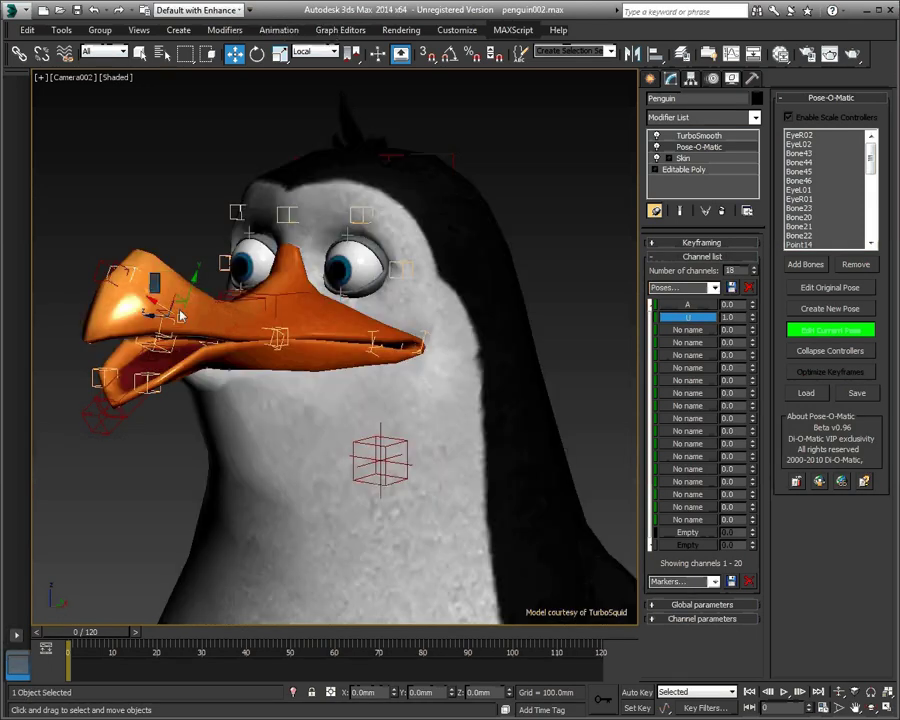
key(e)
drag(155, 303, 162, 291)
click(812, 333)
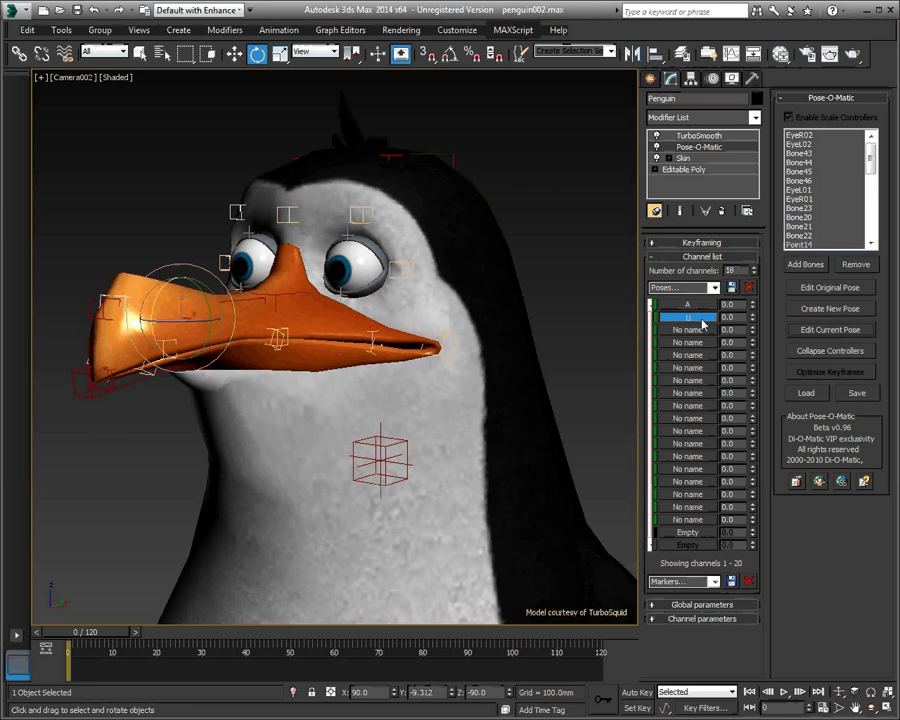
Step: Preview poses A and U by varying their channel values, and reset the U channel
drag(753, 305, 741, 367)
drag(754, 318, 748, 286)
right_click(753, 317)
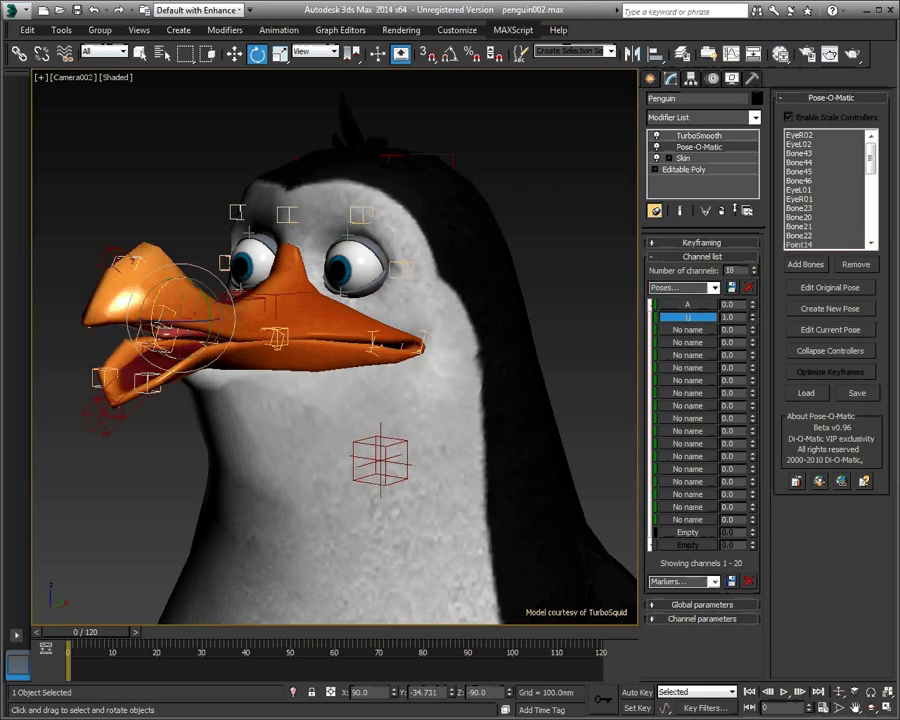
Step: Create a new pose named Squint in the third Pose-O-Matic channel
click(693, 331)
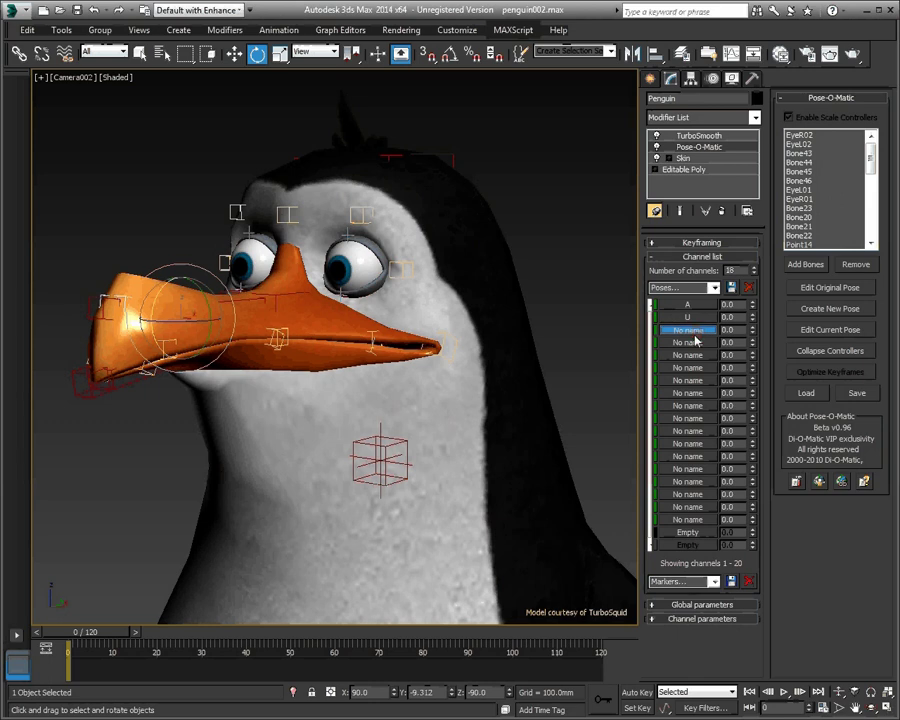
click(830, 308)
text(Squint)
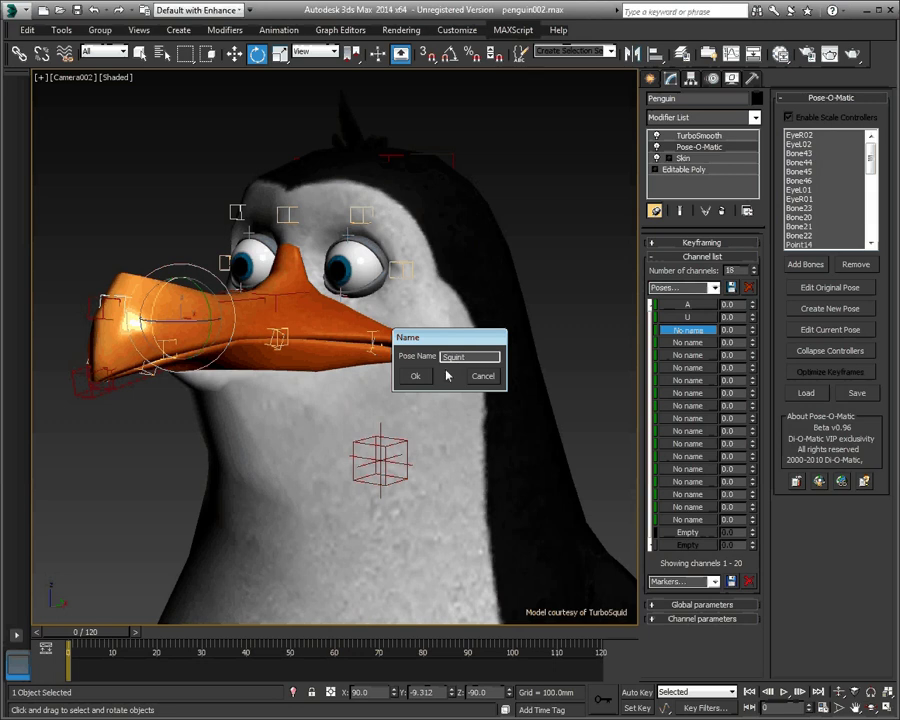
key(Return)
Step: Begin editing the Squint pose and lower both upper-eyelid point helpers together until the lids partly cover the eyes
click(813, 331)
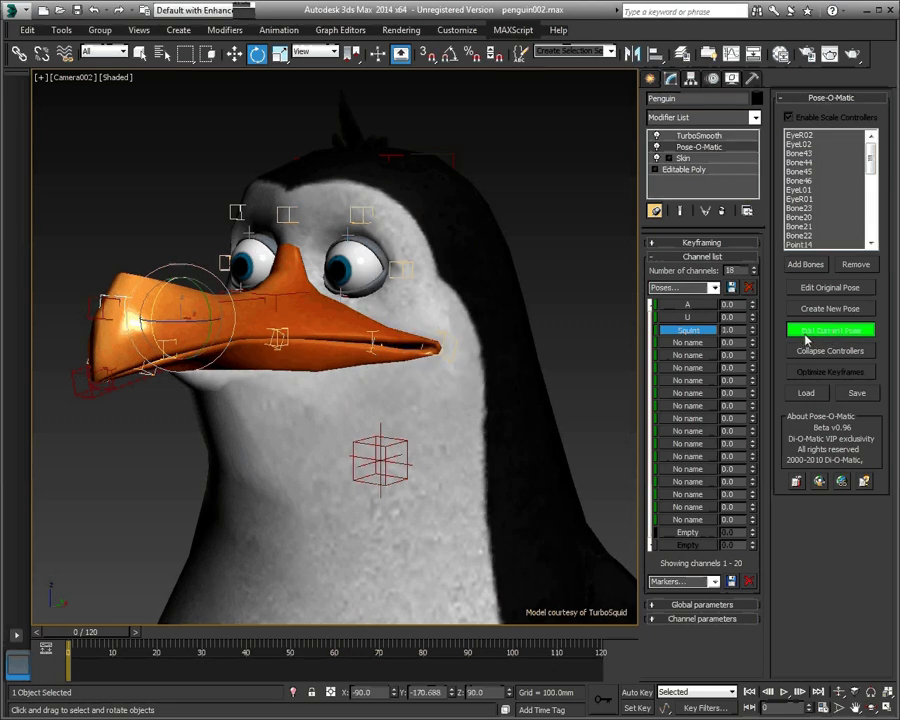
click(525, 247)
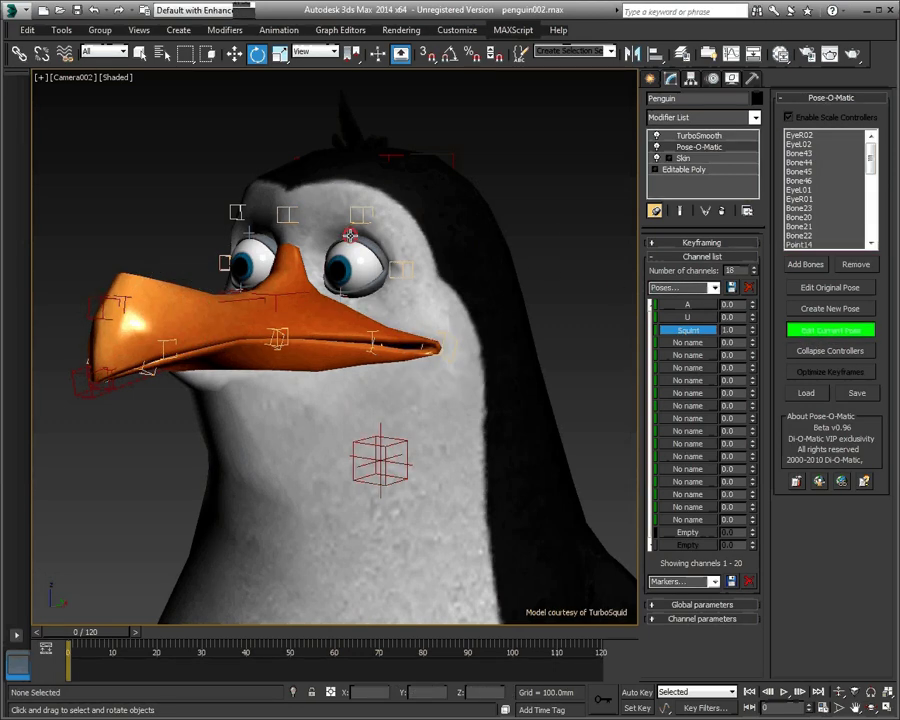
click(347, 236)
ctrl+click(247, 233)
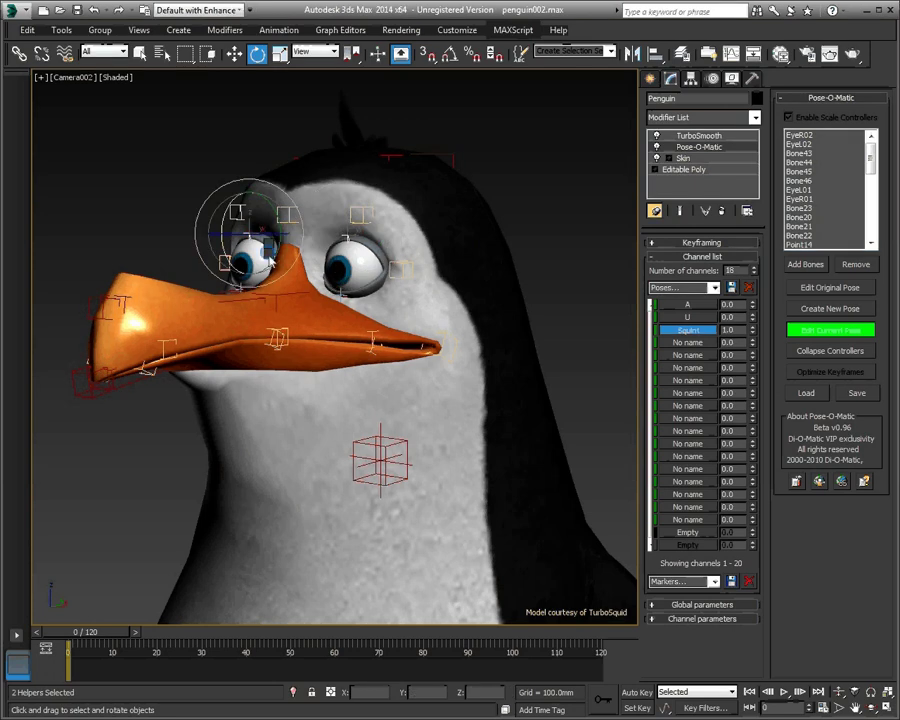
key(w)
key(p)
middle_drag(338, 231, 366, 316)
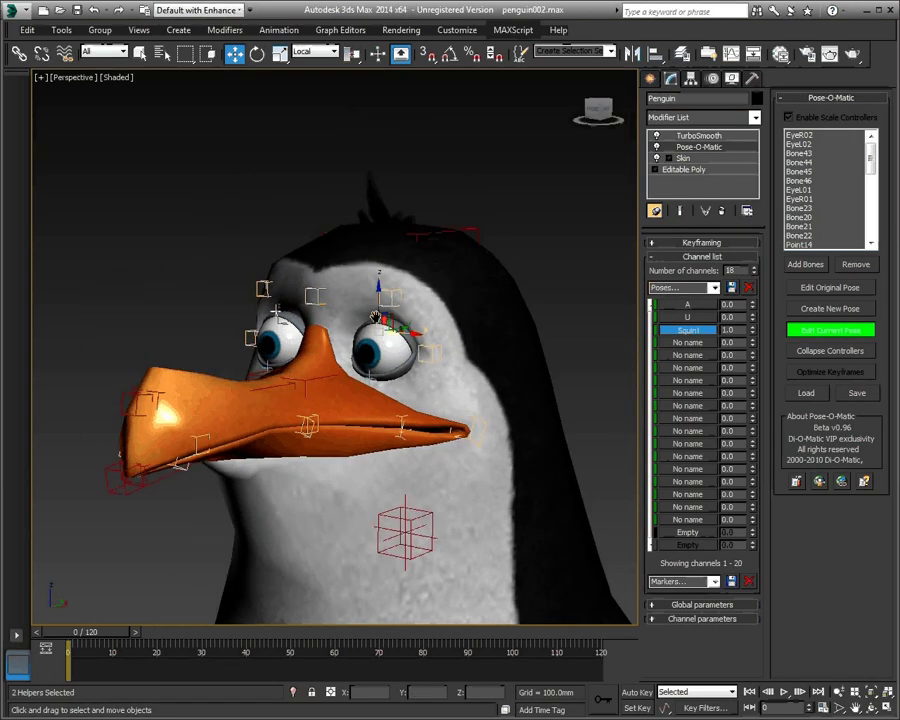
scroll(366, 316, up, 3)
alt+middle_drag(434, 316, 405, 328)
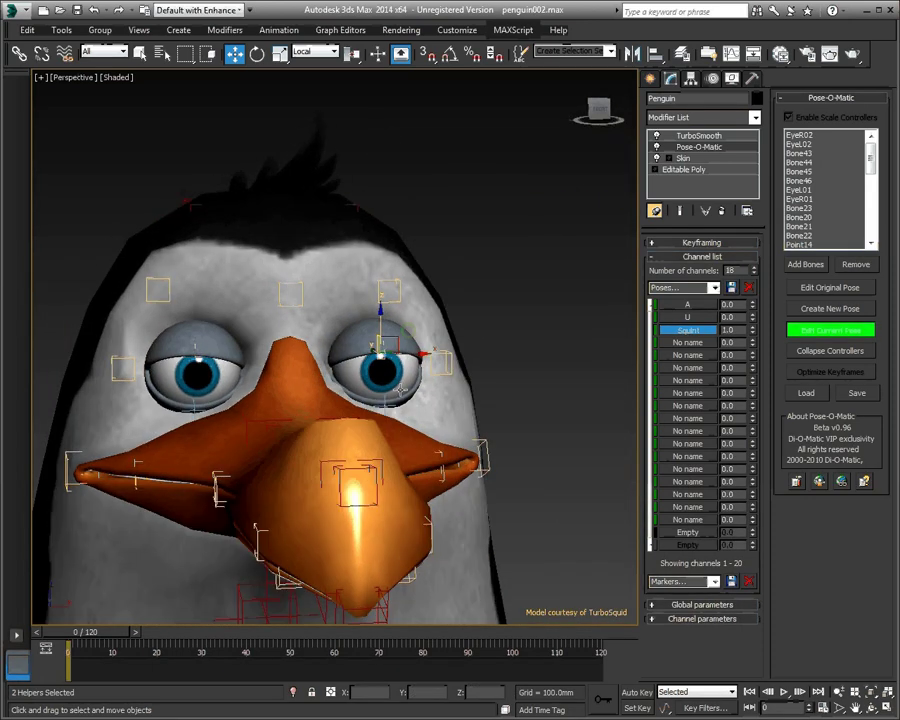
Step: Raise both lower-eyelid point helpers about 5.5 mm along local Z and finish editing the Squint pose from the camera view
click(385, 402)
ctrl+click(193, 408)
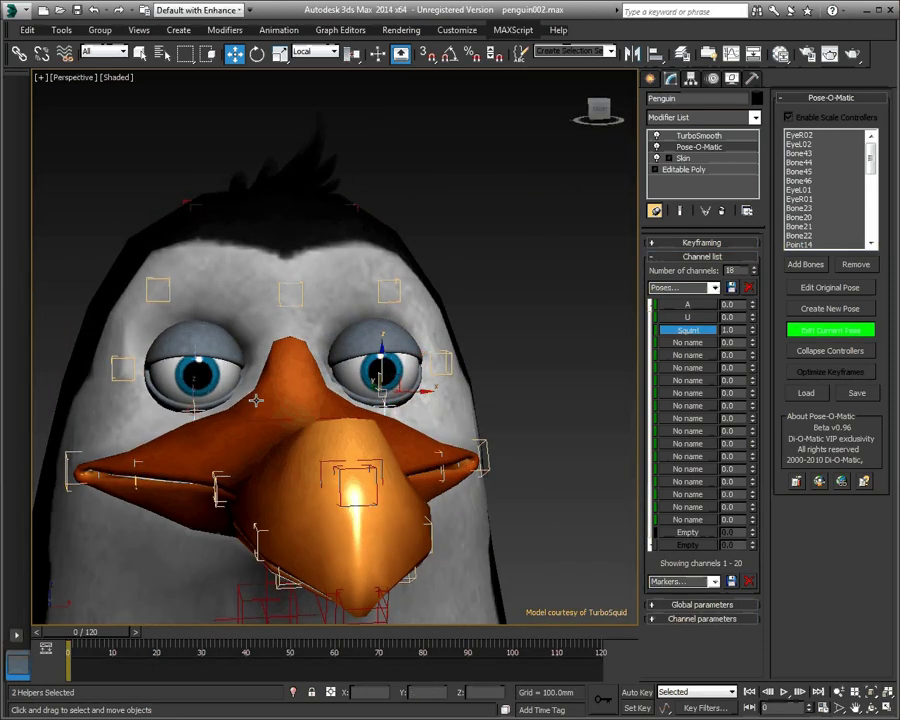
drag(385, 368, 385, 347)
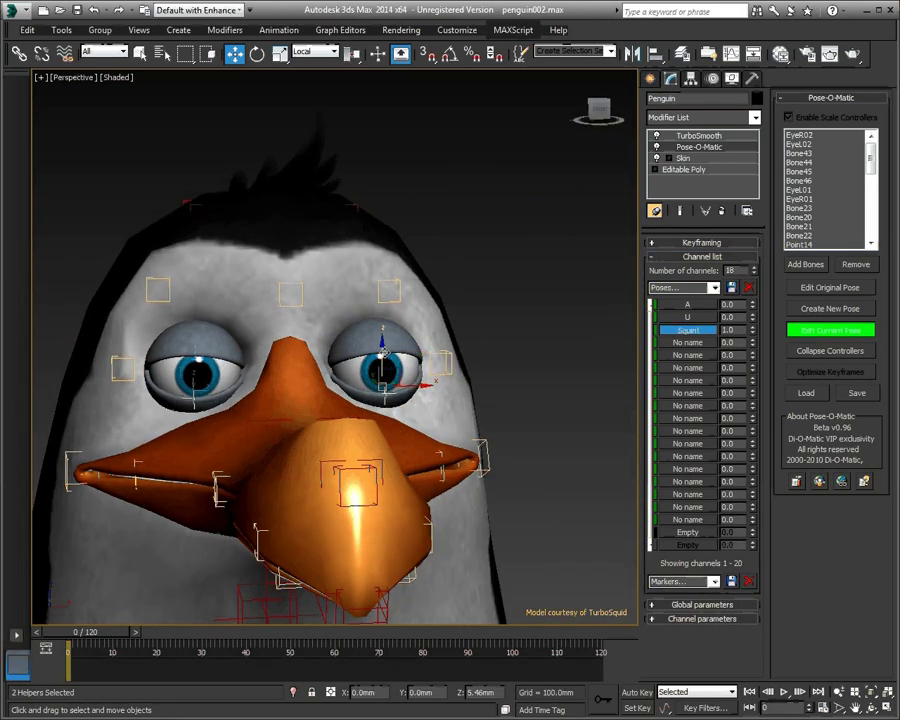
key(c)
click(830, 330)
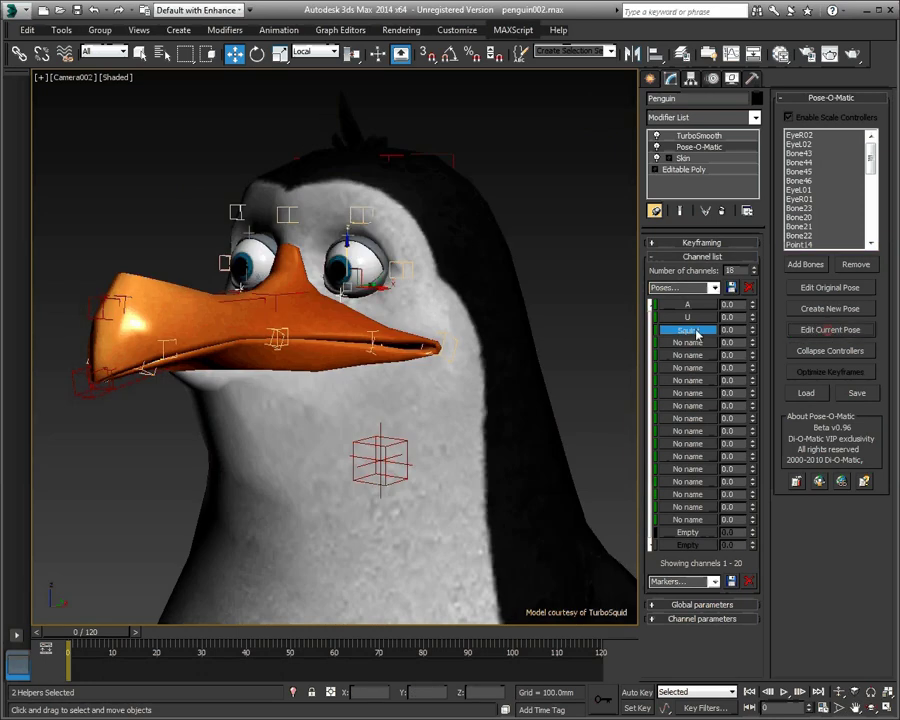
Step: Preview the Squint, U and A poses on the penguin by varying their channel values
drag(753, 333, 759, 361)
drag(752, 318, 733, 400)
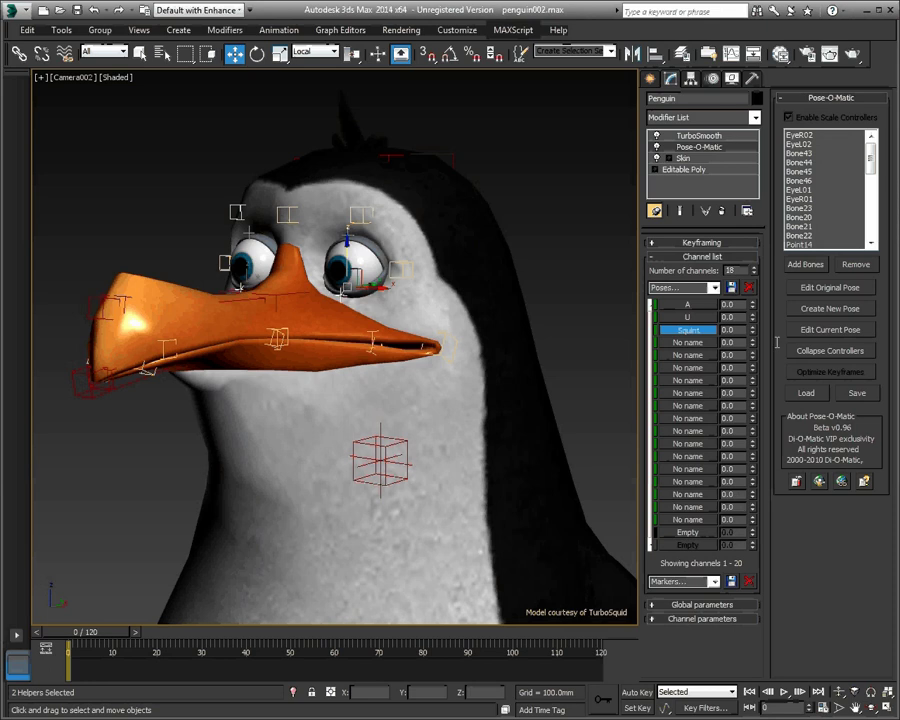
drag(752, 316, 752, 262)
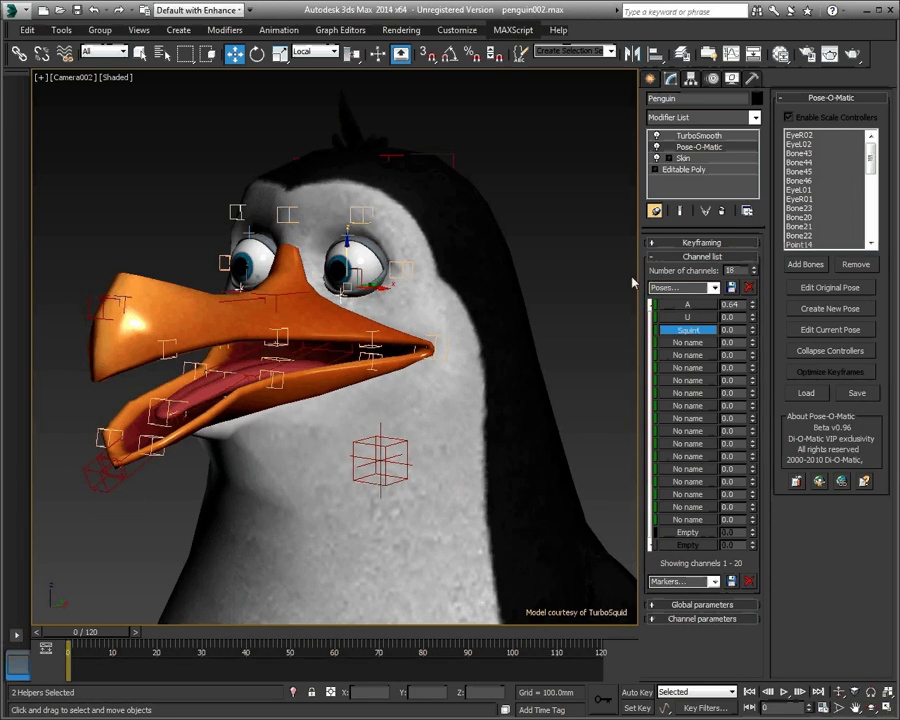